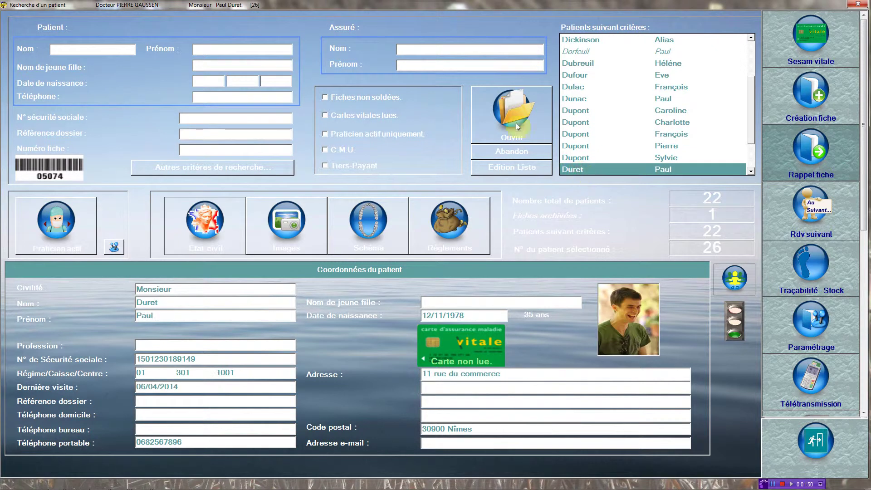
- Open the selected patient's record and its civil status details, and change the year in the patient's date of birth
left_click(508, 112)
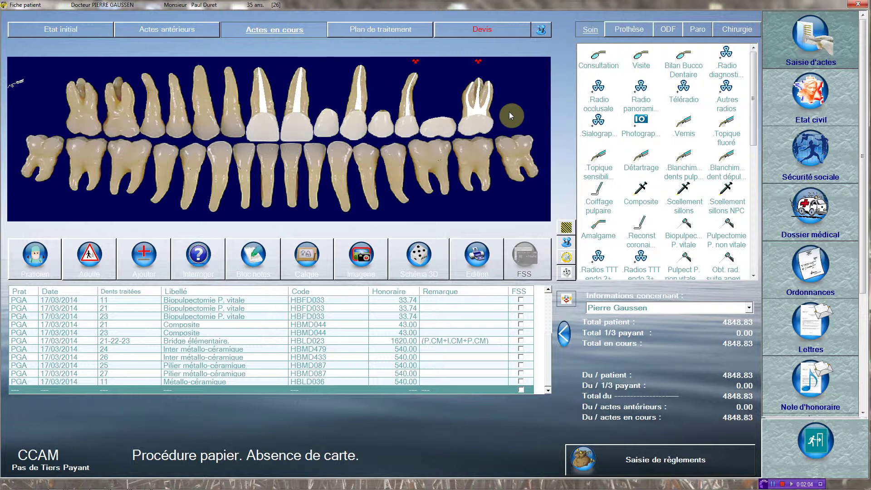
left_click(791, 111)
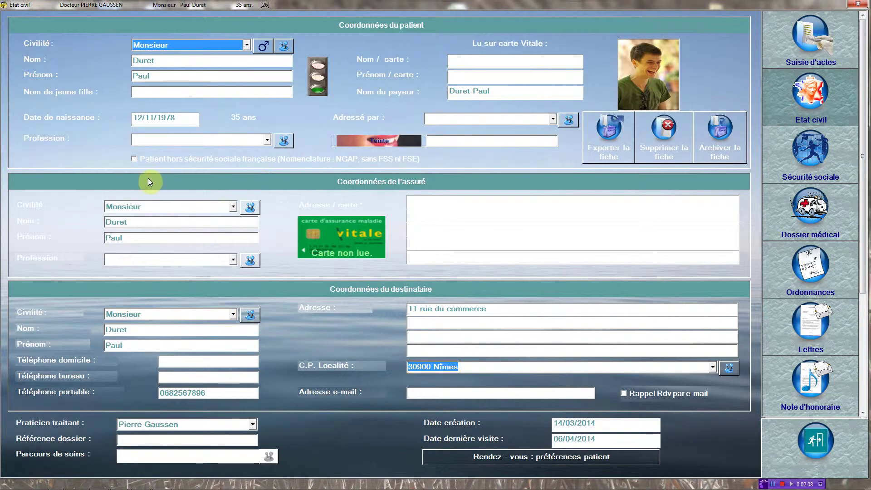
left_click(175, 119)
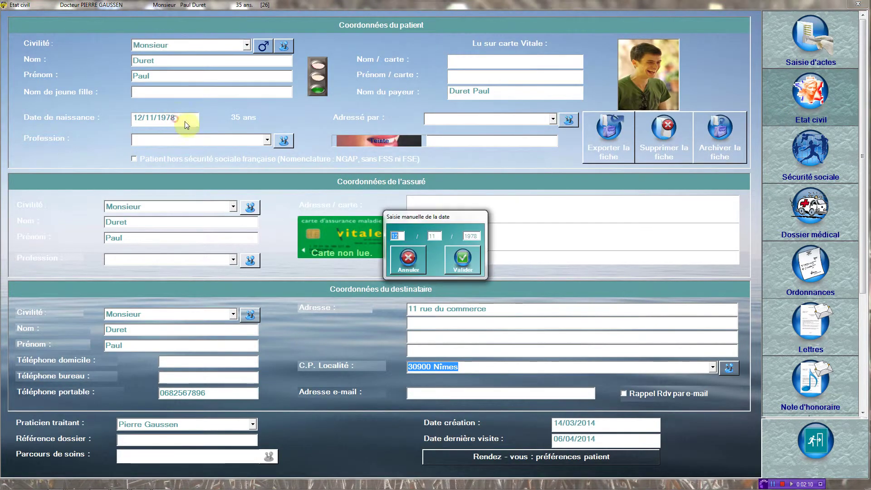
left_click(475, 237)
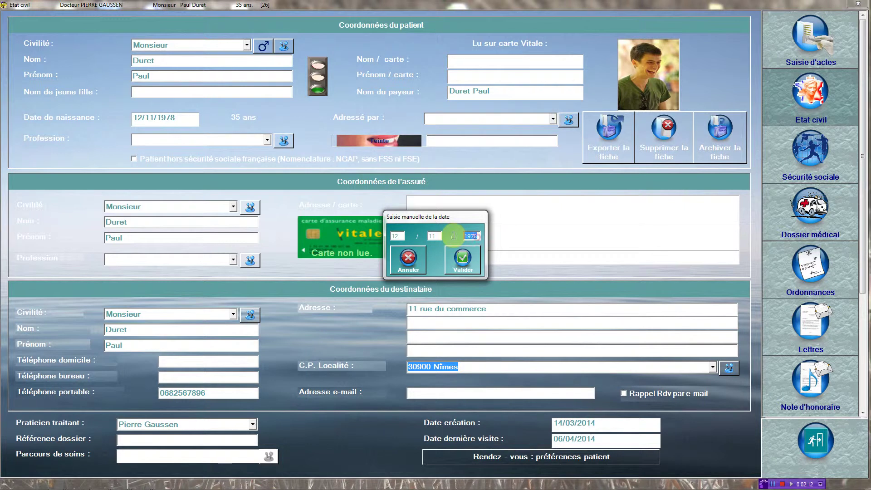
type("2001")
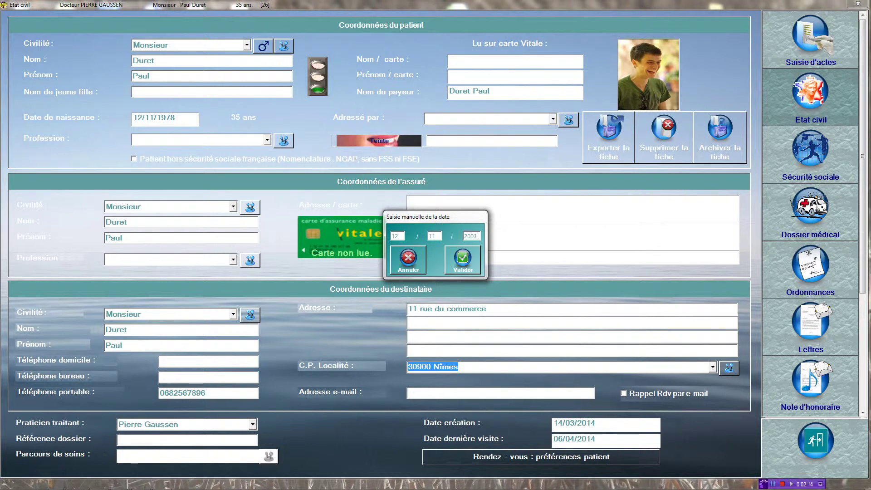
left_click(470, 255)
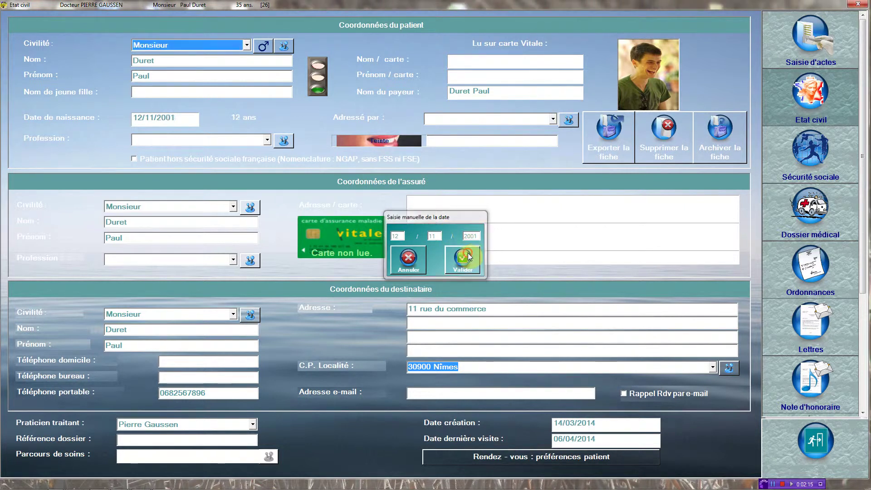
- Add a Biopulpectomie P. vitale treatment to lower molar 37 in the patient's current acts
left_click(803, 50)
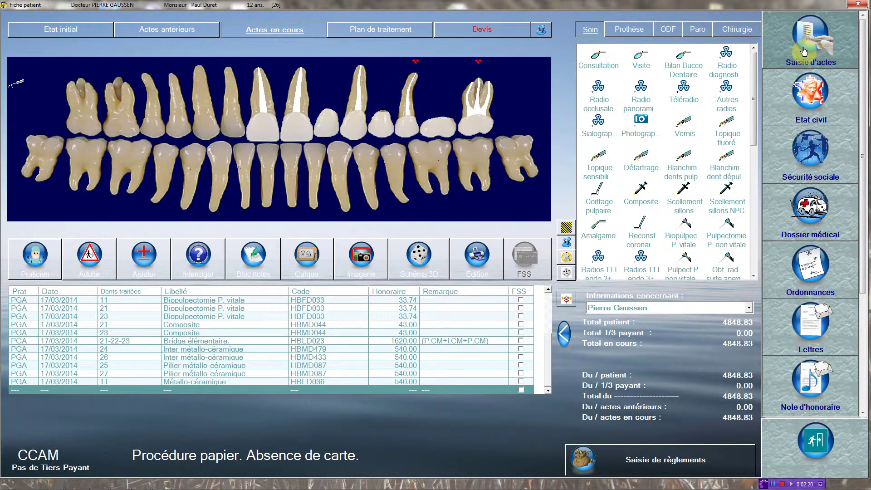
left_click(683, 226)
left_click(467, 149)
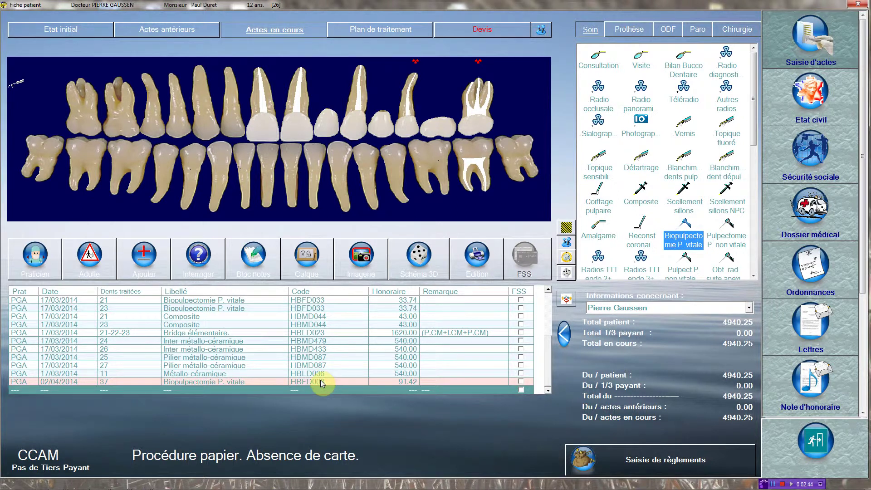
- Examine the CCAM details of the Biopulpectomie act on tooth 37, including the acts that can be associated with it
left_click(320, 380)
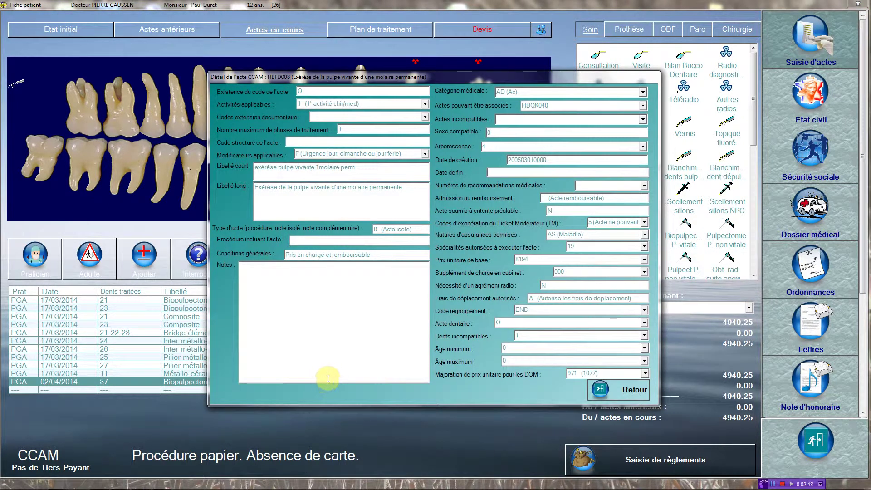
left_click(643, 105)
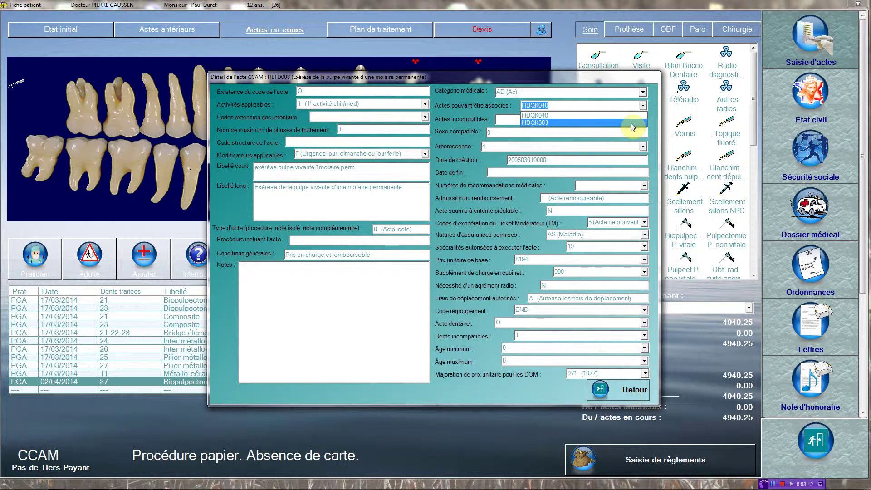
left_click(628, 389)
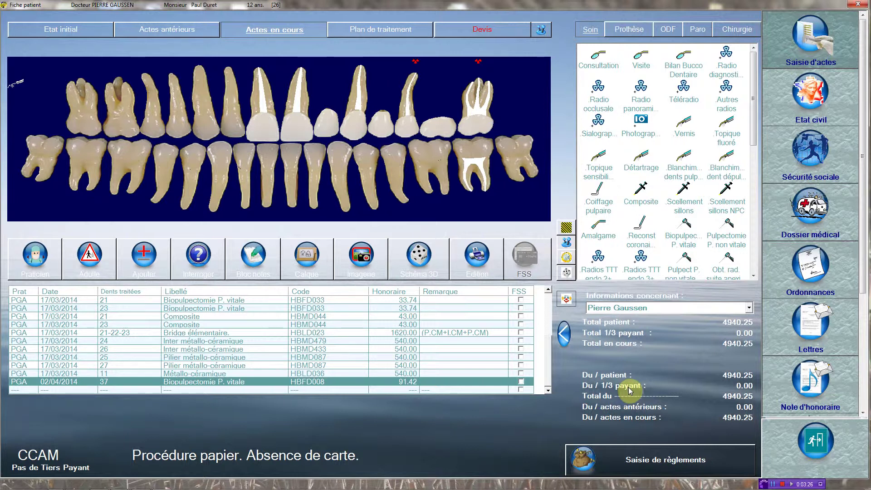
- Add a Radios TTT endo 2+ act and a two-face Composite restoration (HBMD049) to tooth 37
left_click(600, 259)
left_click(478, 178)
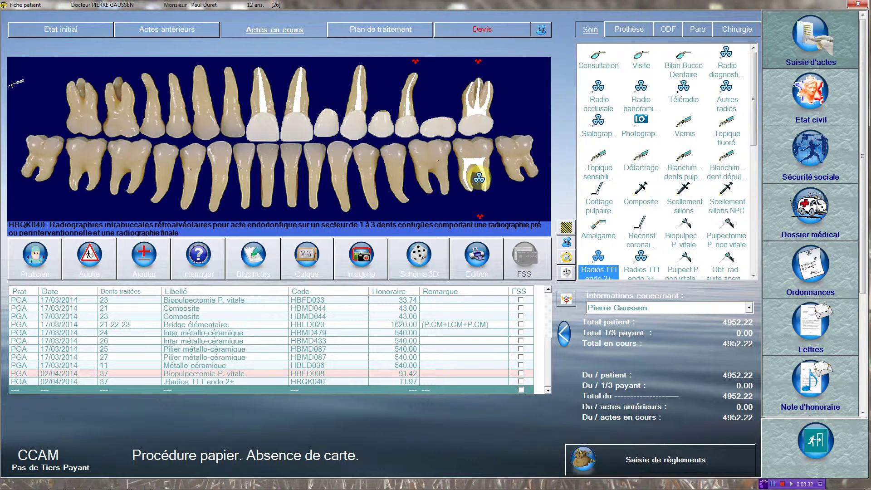
left_click(640, 195)
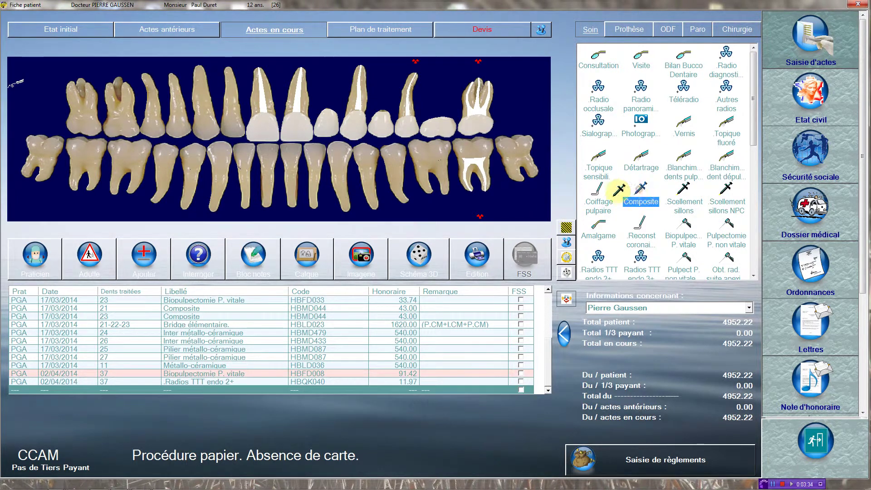
left_click(463, 138)
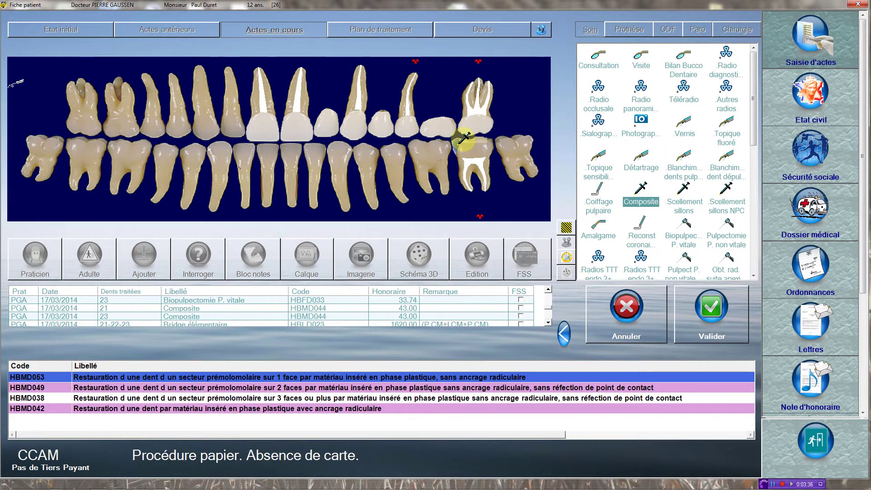
left_click(703, 320)
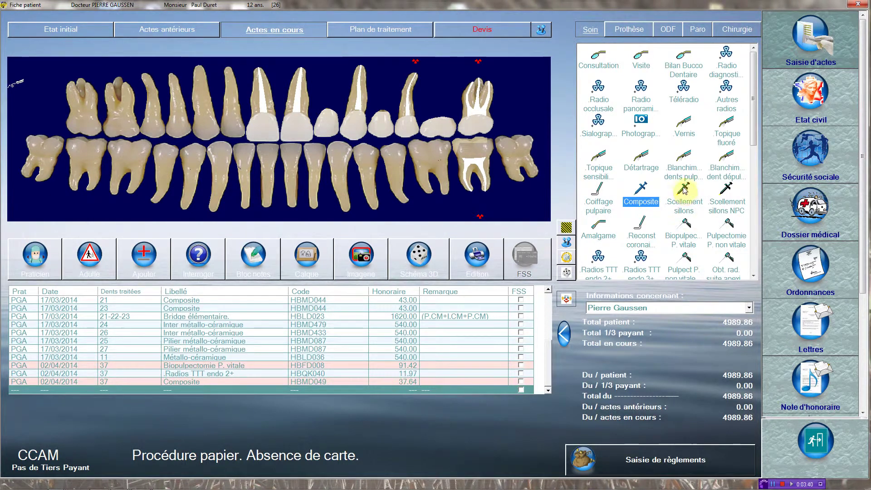
- Record a Bilan Bucco Dentaire with code BDC and choose "Préparer la FSE (FSS) plus tard"
left_click(684, 72)
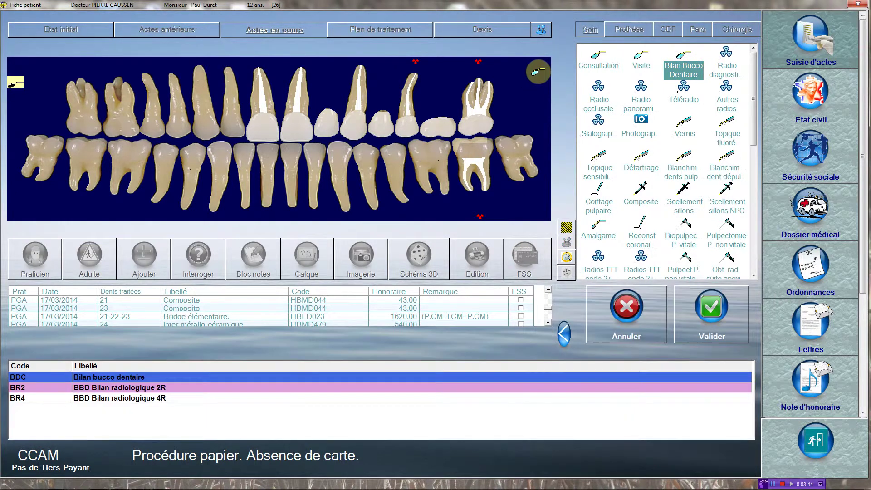
left_click(712, 303)
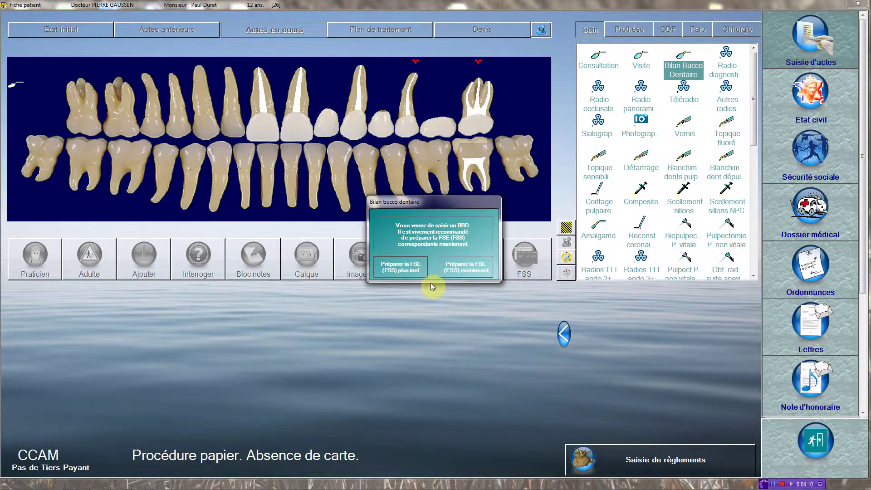
left_click(413, 268)
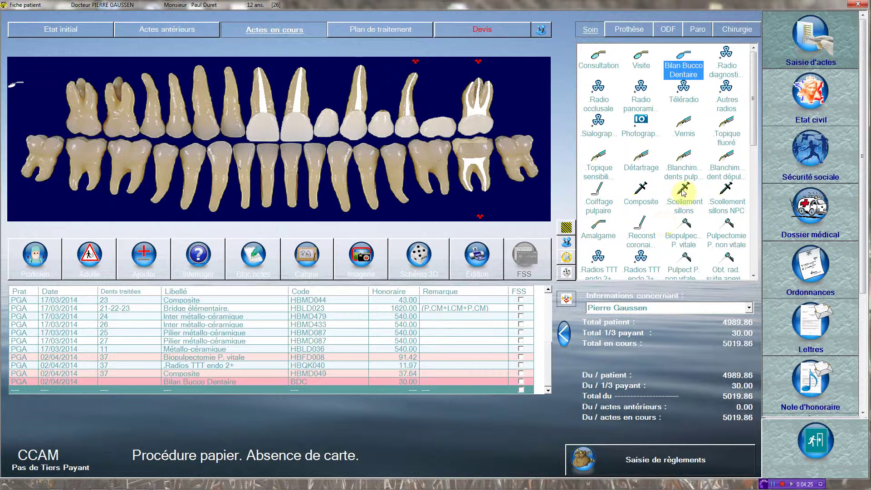
- Add a one-tooth Scellement sillons (HBBD005) on tooth 46 and mark it as an act following the BBD
left_click_drag(682, 194, 139, 143)
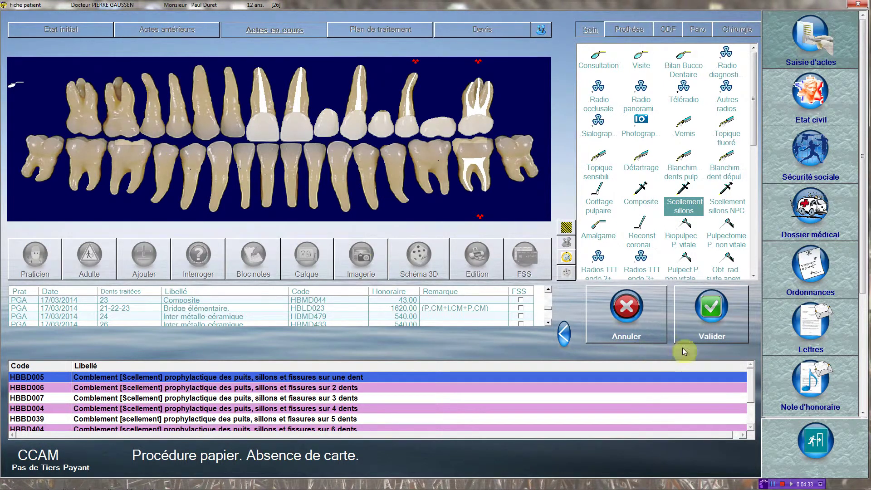
left_click(711, 333)
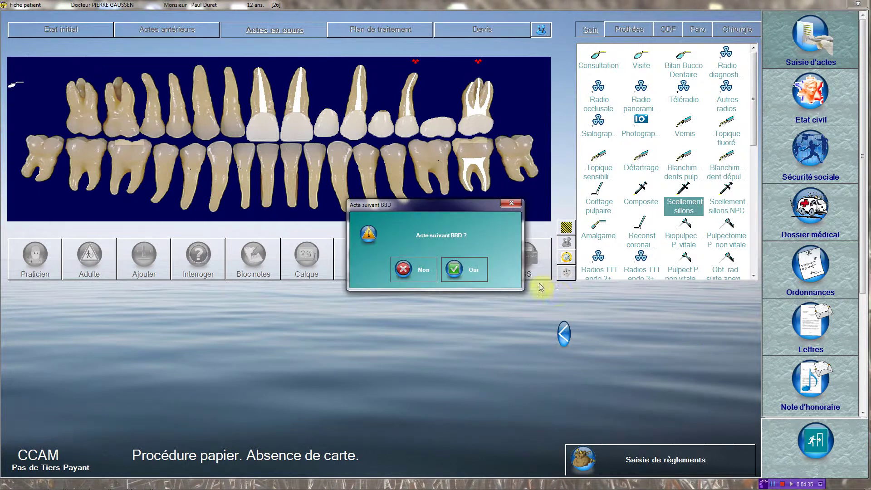
left_click(462, 271)
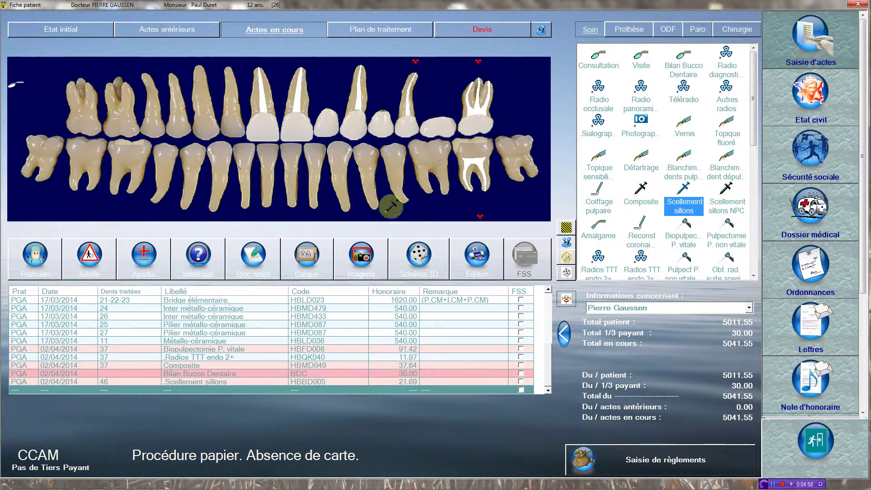
- Add a one-tooth Scellement sillons NPC (HBBD005) on tooth 45
left_click(725, 191)
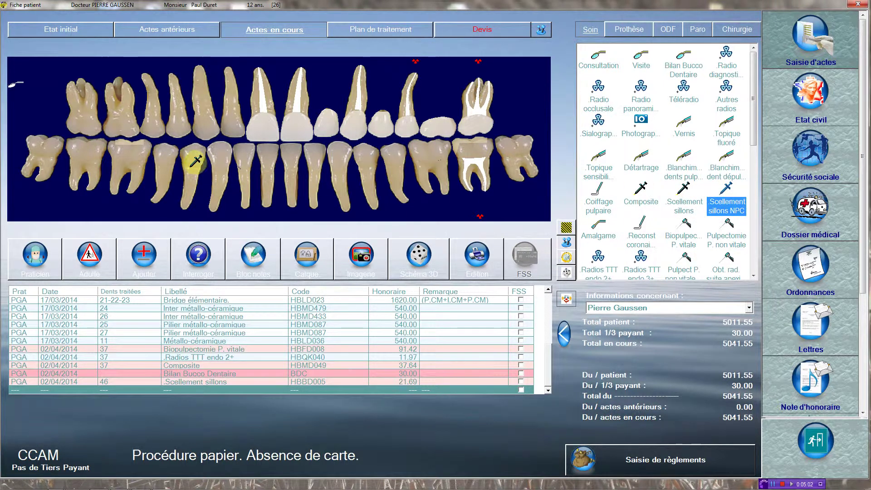
left_click(171, 138)
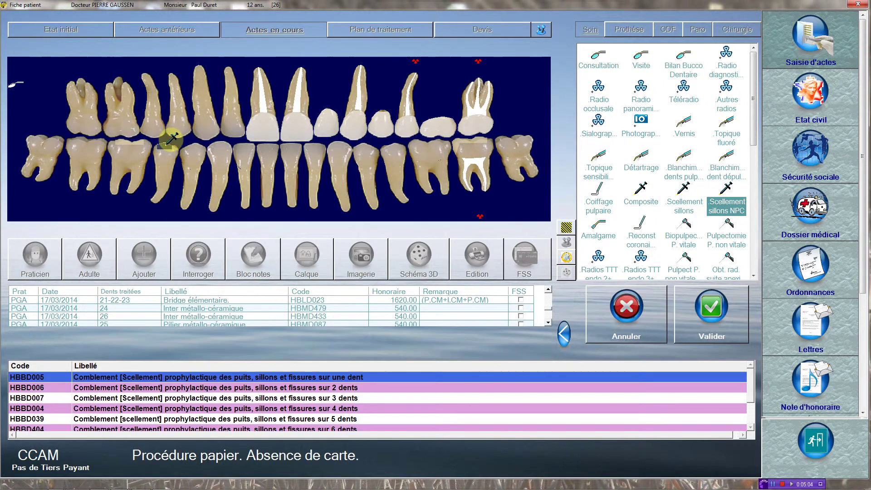
left_click(728, 339)
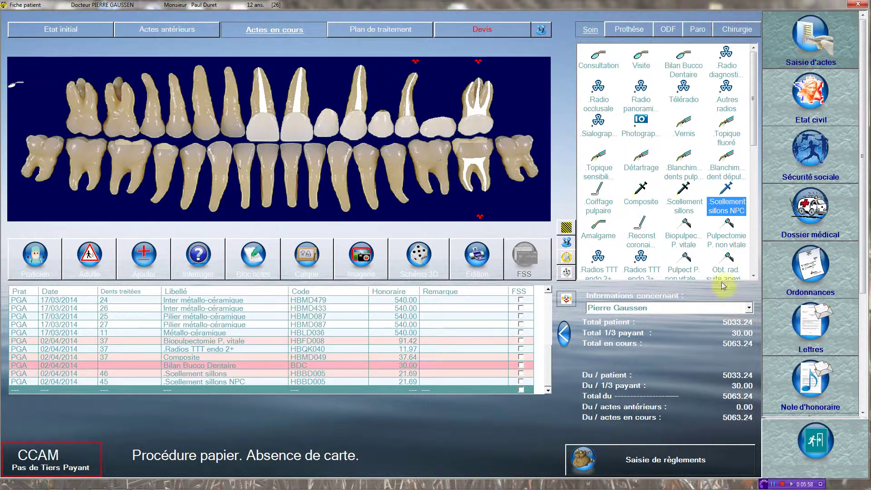
- Add the ODF treatment TTT/disp fixe total/2 arcades (HBED014) with the prior agreement request dated 02/04/2014
left_click(679, 33)
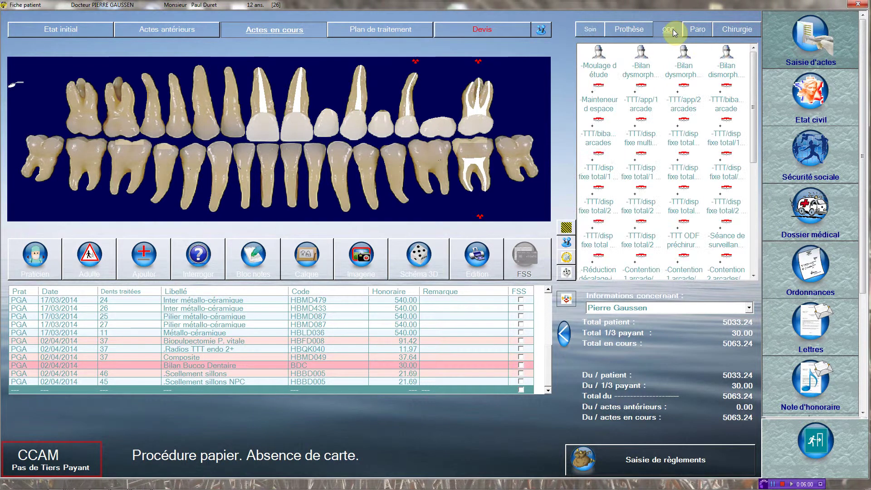
left_click(680, 169)
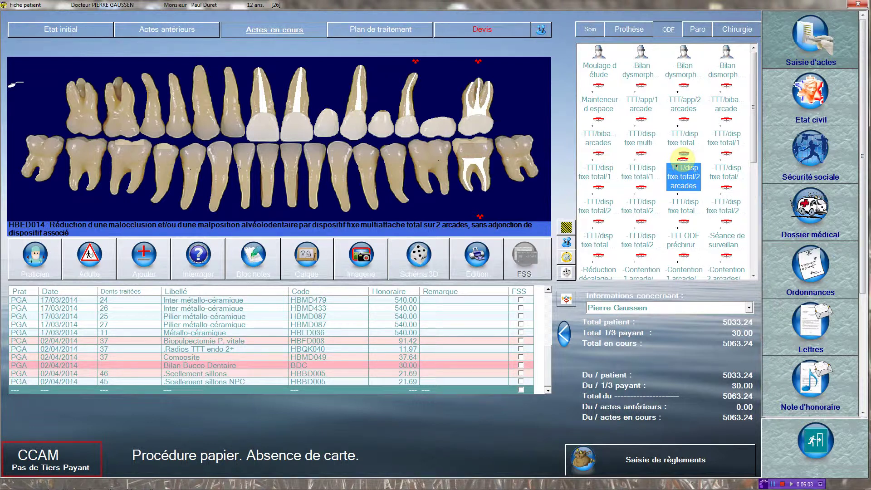
left_click_drag(682, 156, 526, 74)
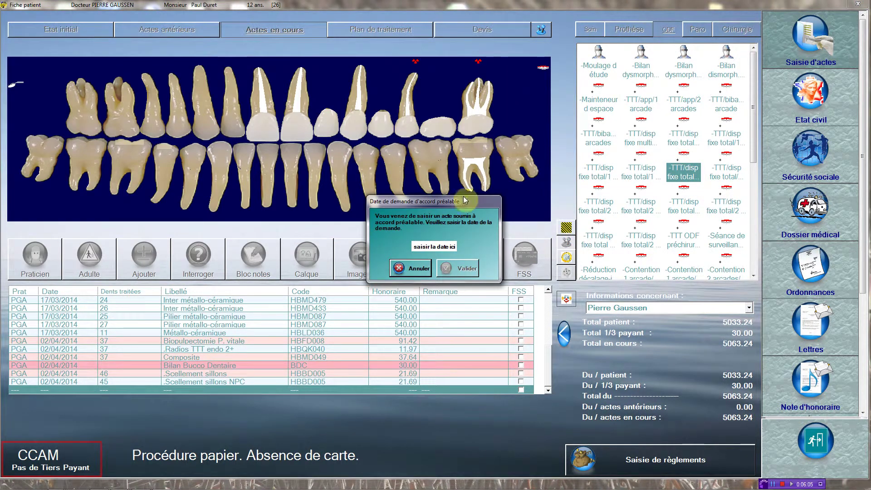
left_click(437, 247)
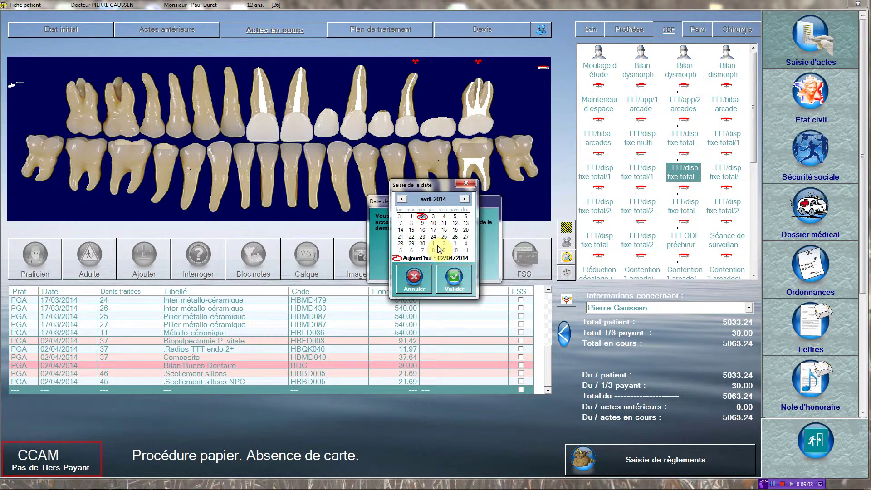
left_click(454, 276)
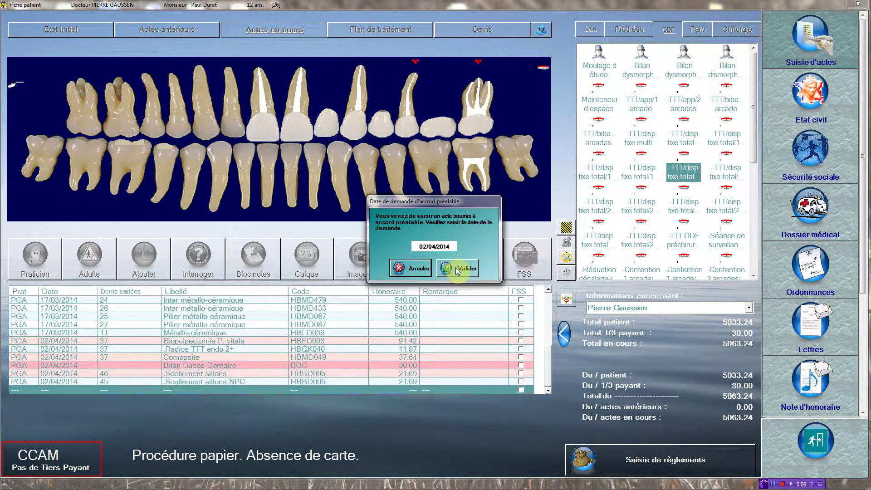
left_click(456, 269)
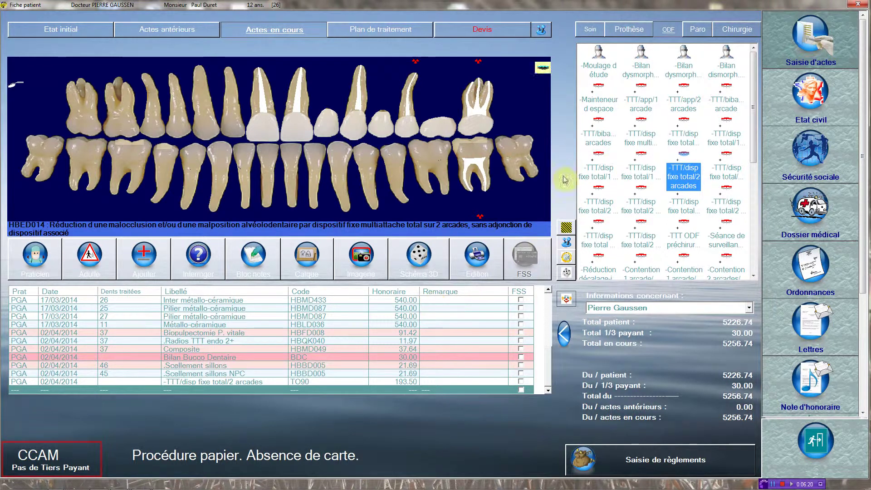
- Add a Radio panoramique (HBQK002) from the Soin acts to the patient's current acts
left_click(596, 29)
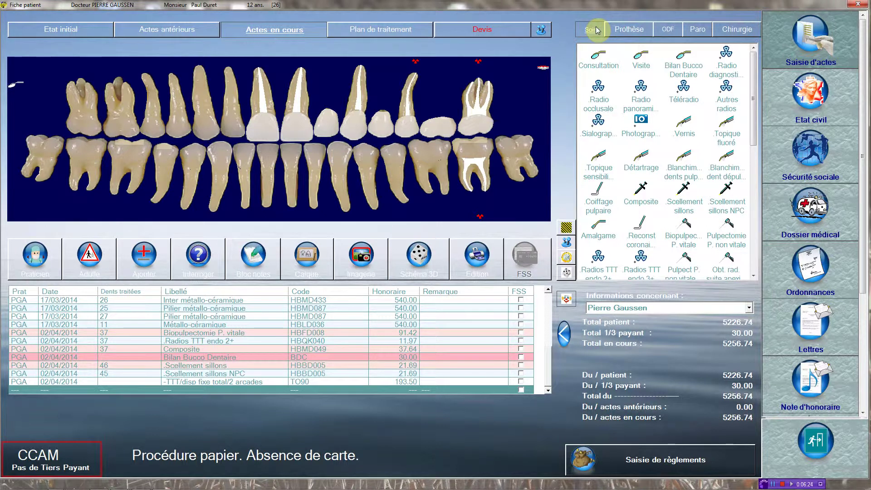
left_click_drag(641, 88, 553, 86)
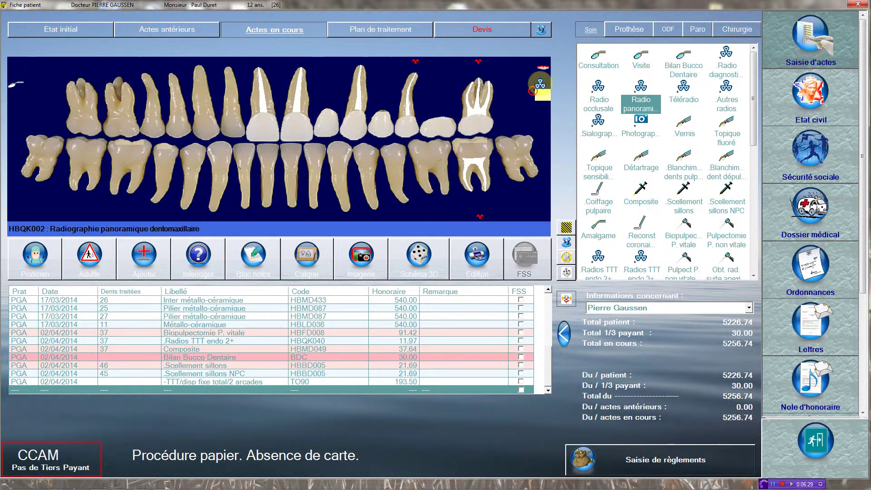
left_click(464, 271)
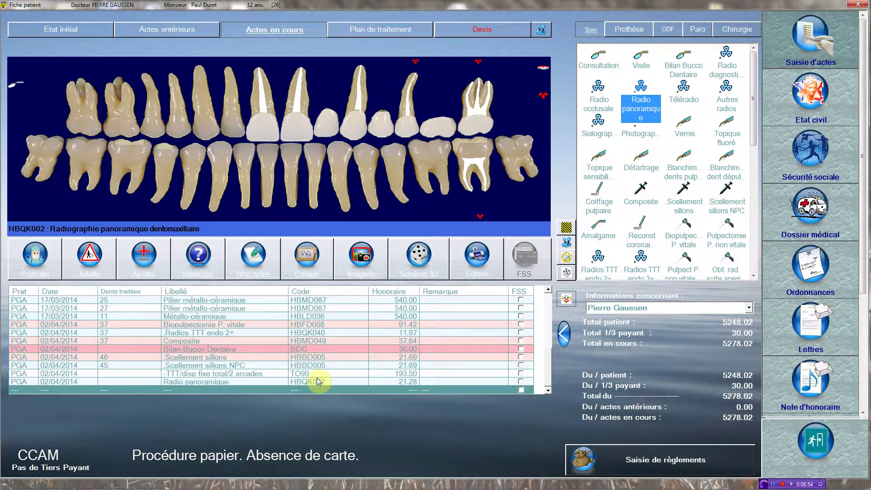
- Switch the active practitioner to the third one in the practitioner list
left_click(33, 258)
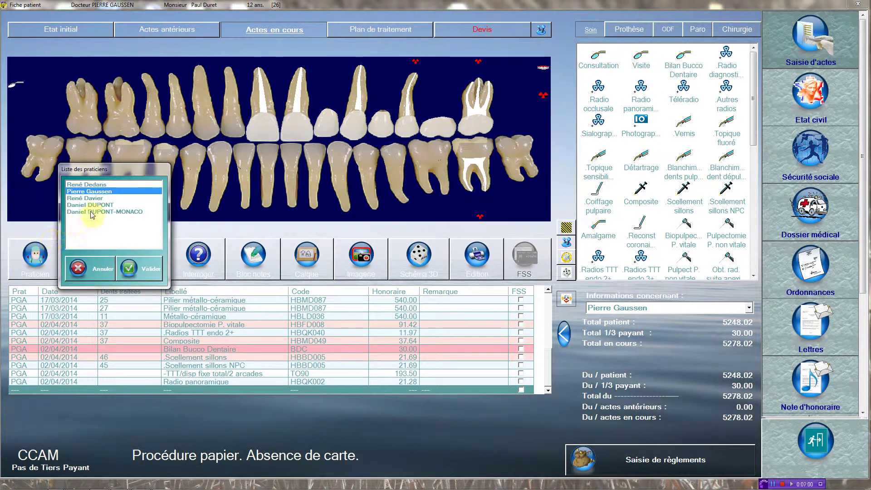
left_click(100, 199)
left_click(138, 269)
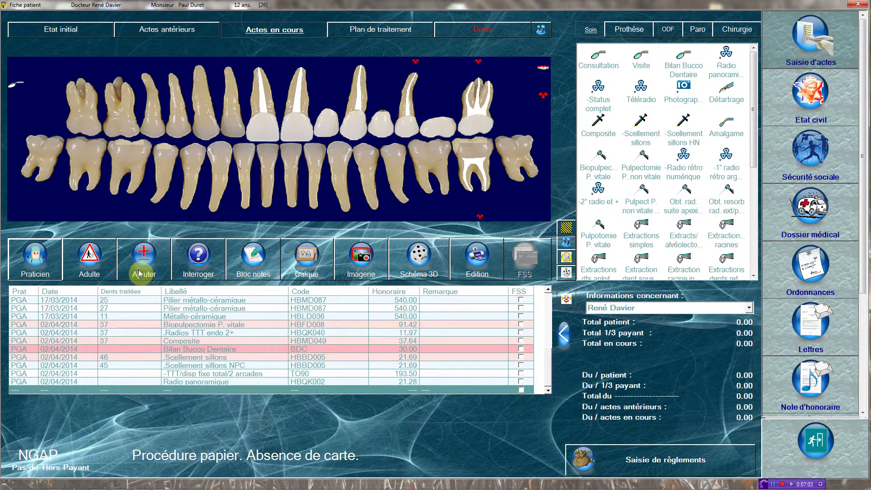
- Add the ODF treatment TTT/disp fixe total/2 arcades (TO90) for the NGAP practitioner, with the prior agreement request dated 02/04/2014
left_click(662, 31)
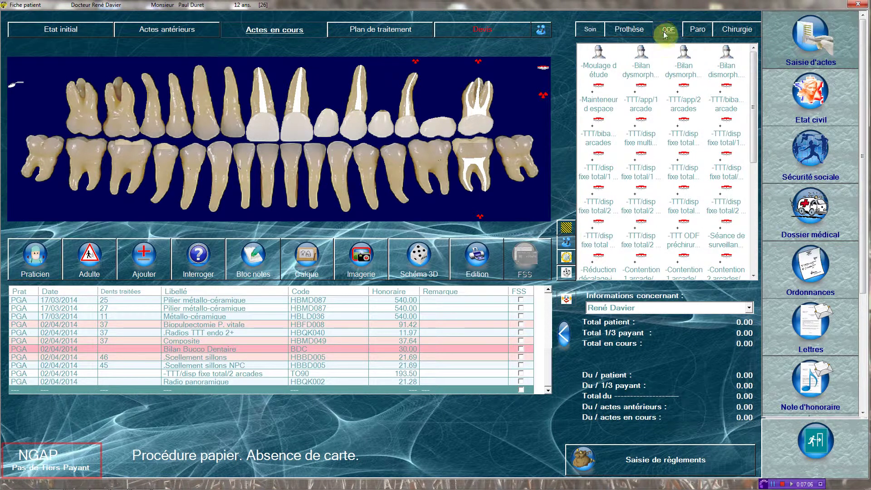
left_click(678, 182)
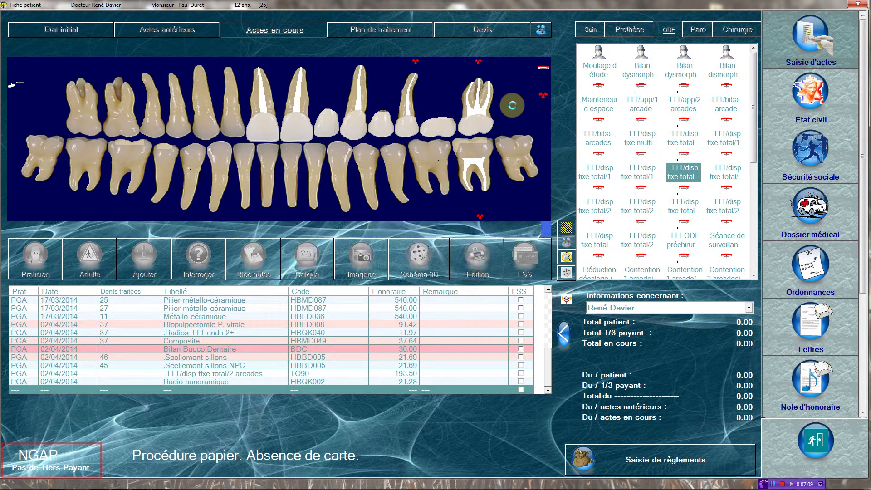
left_click(428, 246)
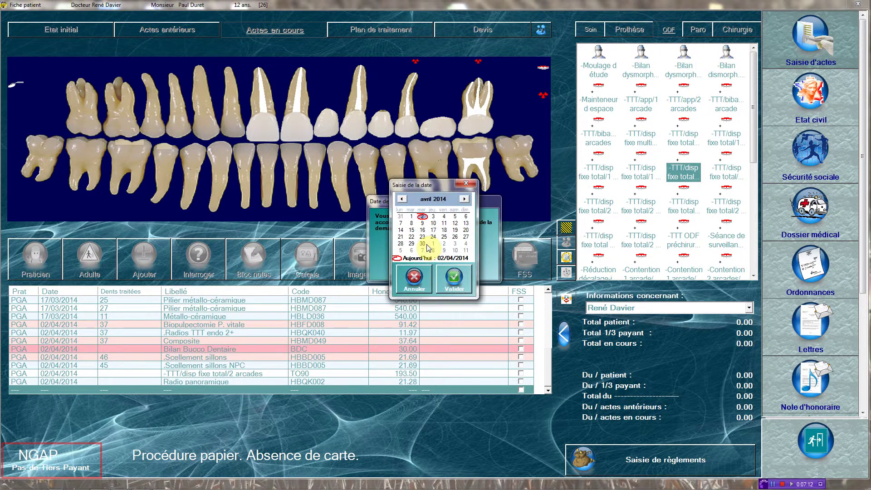
left_click(454, 280)
left_click(458, 267)
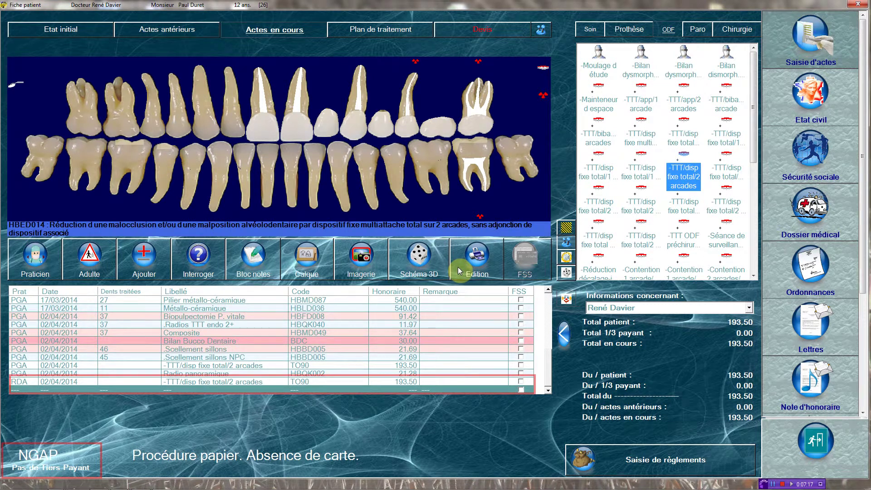
- Add a Radio panoramique (Z16) from the Soin acts, declining to record it as an act following the BBD
left_click(588, 30)
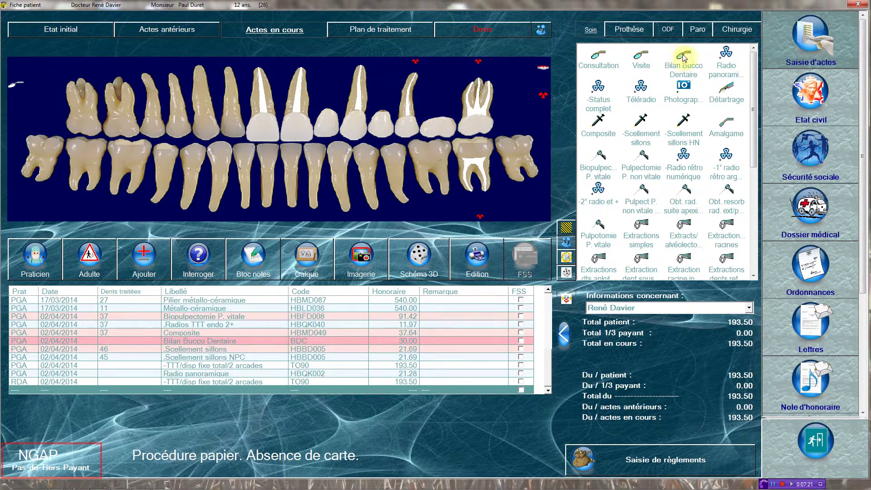
left_click_drag(724, 55, 508, 82)
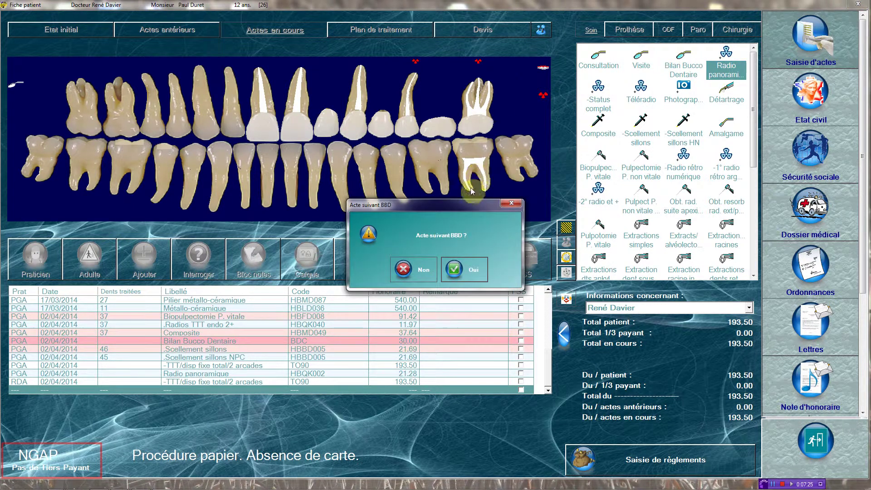
left_click(425, 270)
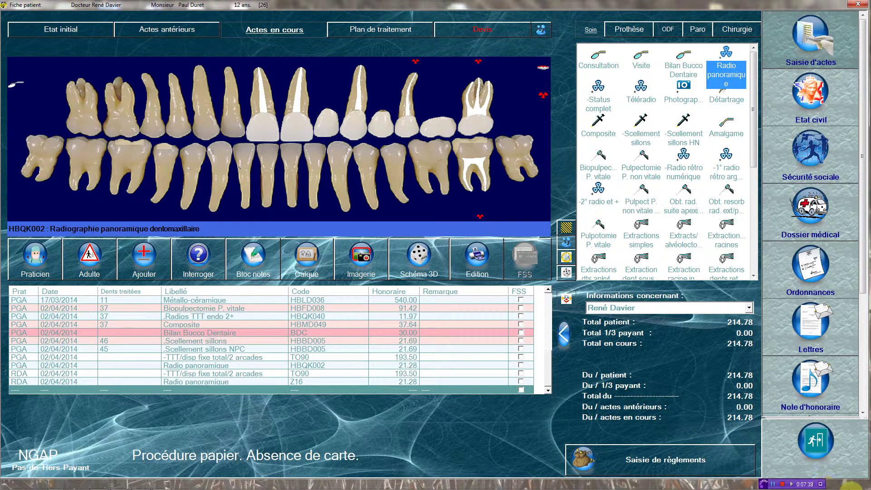
- Set the Windows system date to Sunday 6 April 2014
left_click(848, 485)
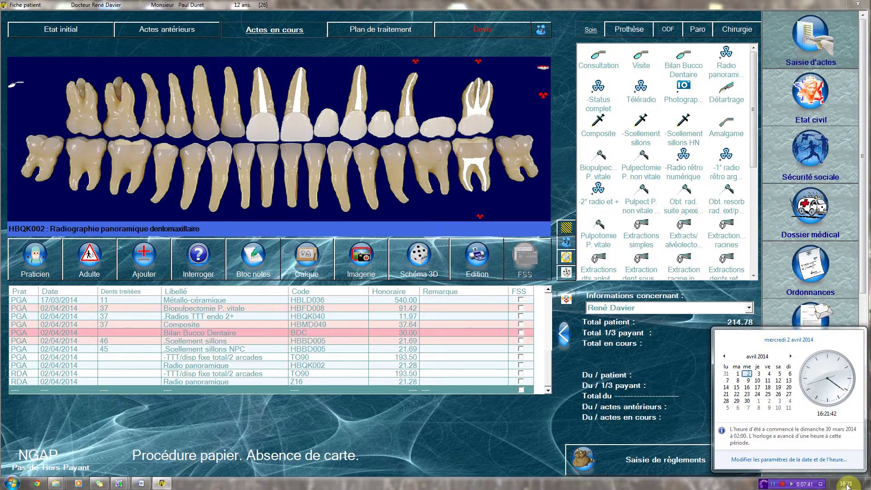
left_click(790, 463)
left_click(226, 183)
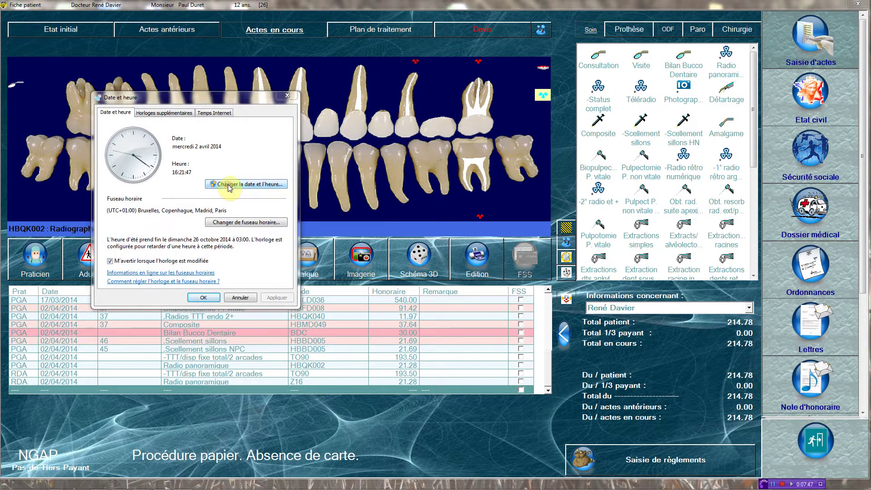
left_click(175, 174)
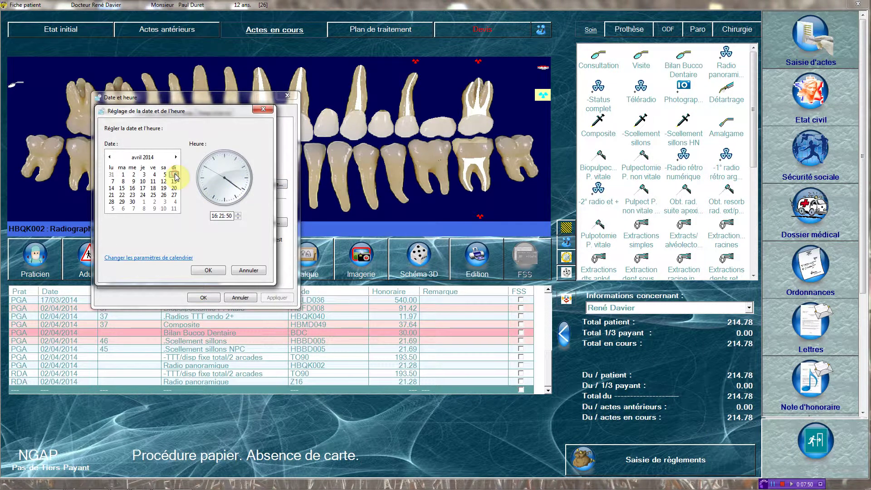
left_click(208, 270)
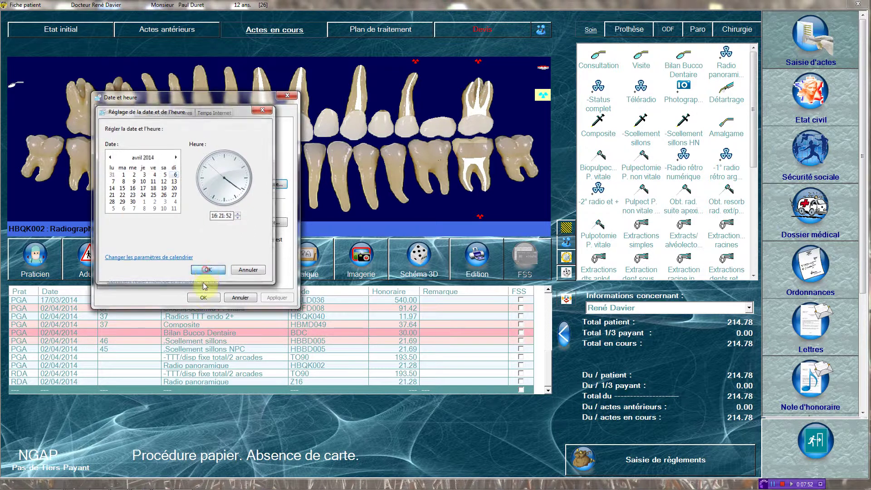
left_click(204, 298)
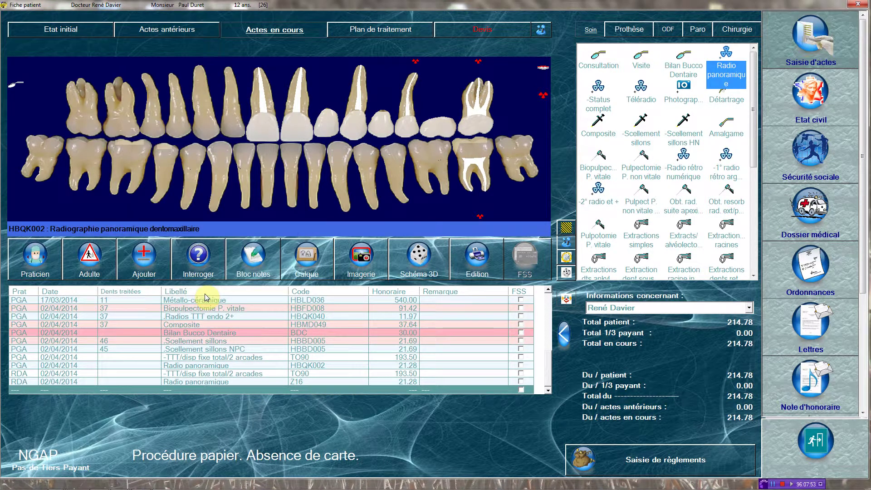
- Switch the active practitioner to the second one in the practitioner list
left_click(57, 258)
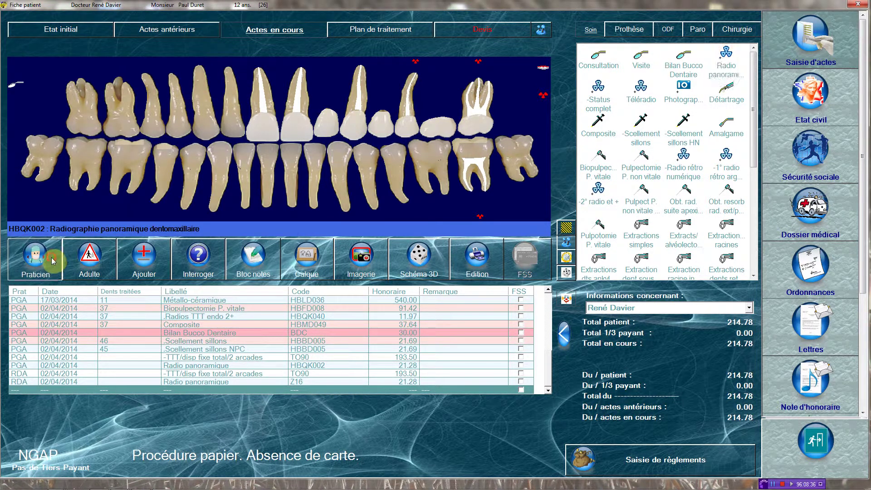
left_click(109, 191)
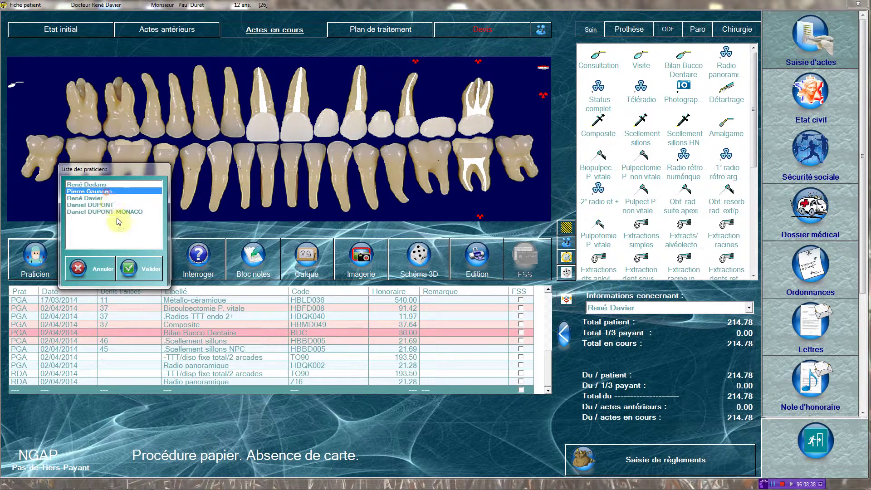
left_click(148, 274)
left_click(146, 270)
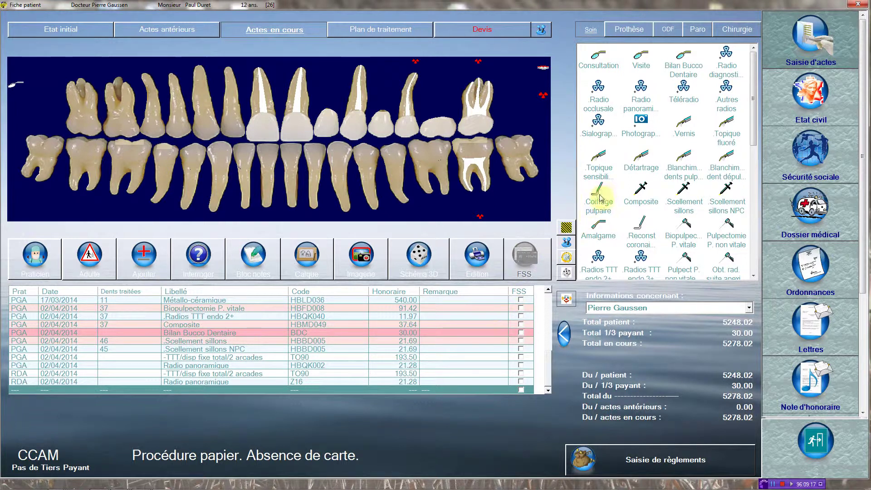
- Add a two-face Composite (HBMD049) on tooth 15, accepting the Sunday supplement and recording it as an act following the BBD
left_click(636, 190)
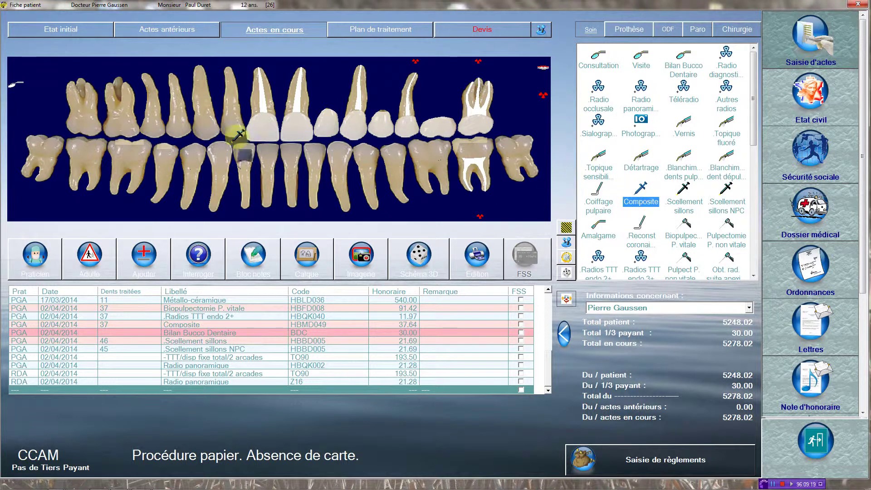
left_click(160, 127)
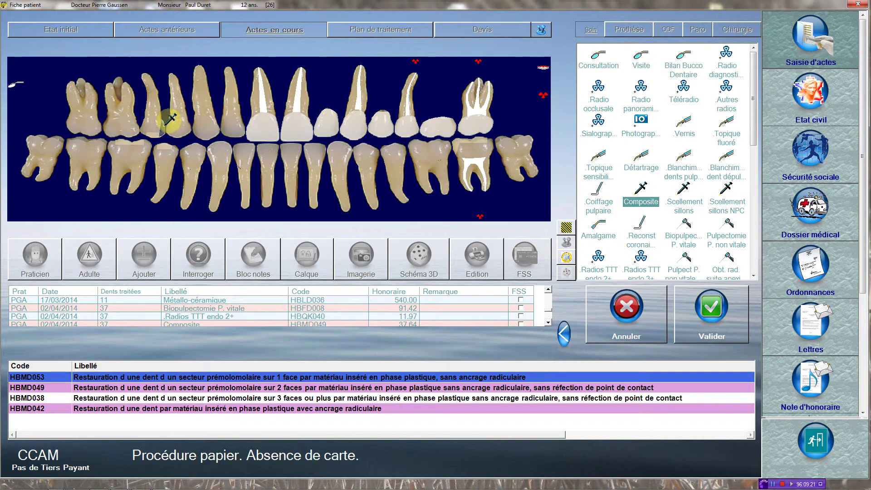
left_click(719, 312)
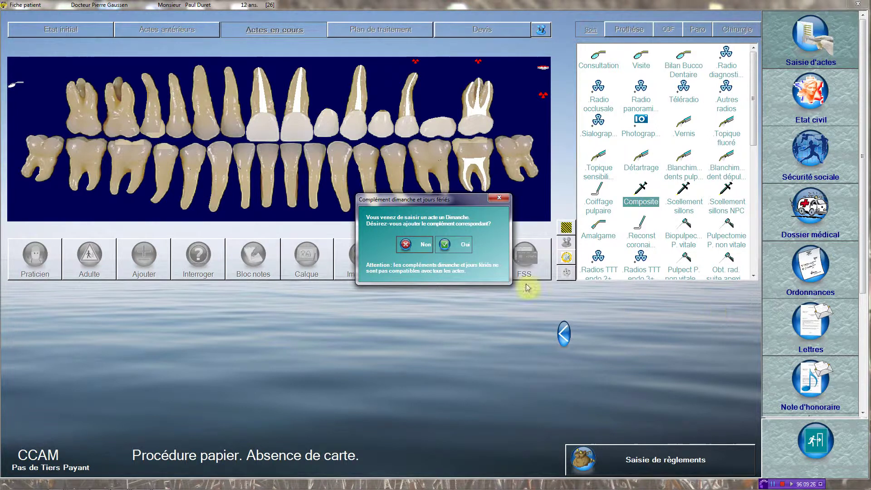
left_click(453, 243)
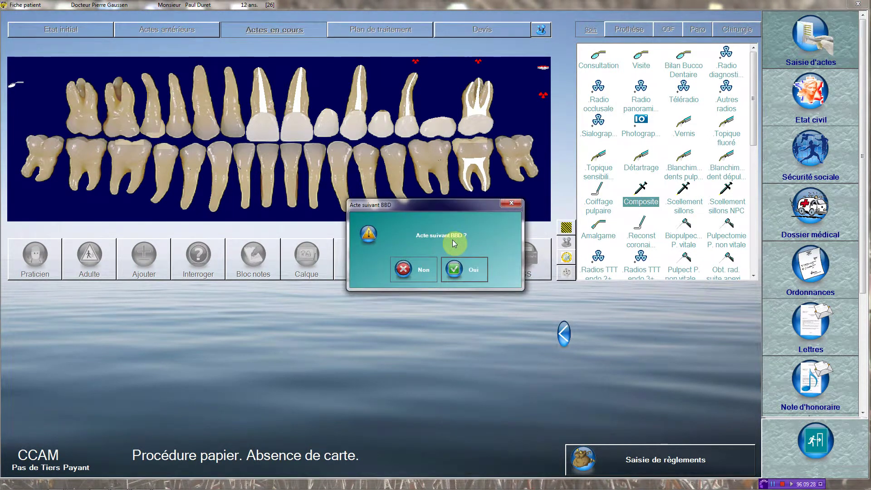
left_click(453, 254)
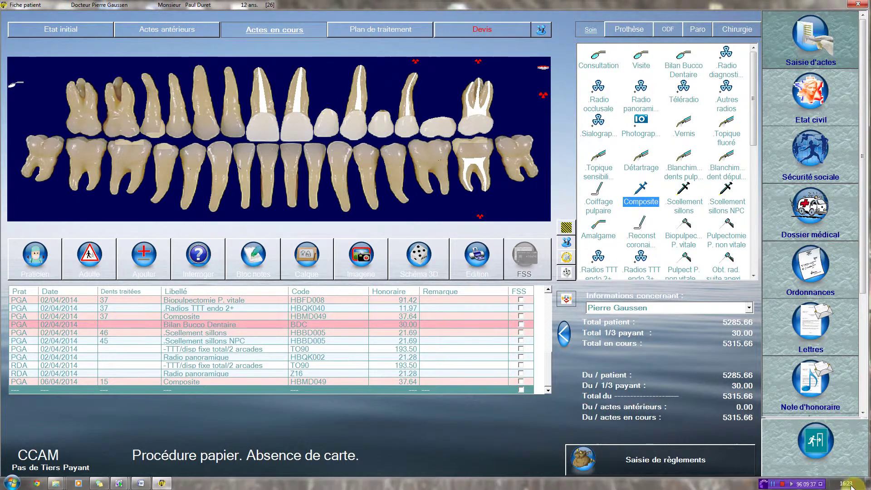
- Set the Windows system date back to Wednesday 2 April 2014
left_click(849, 484)
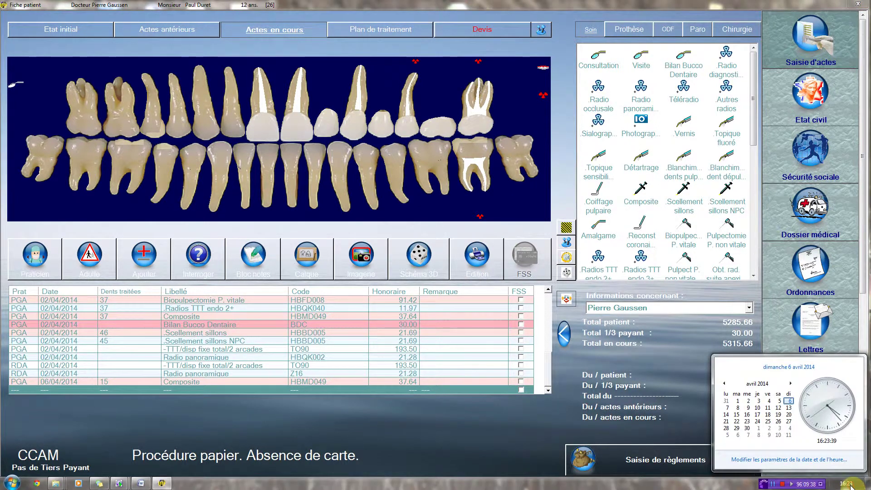
left_click(840, 461)
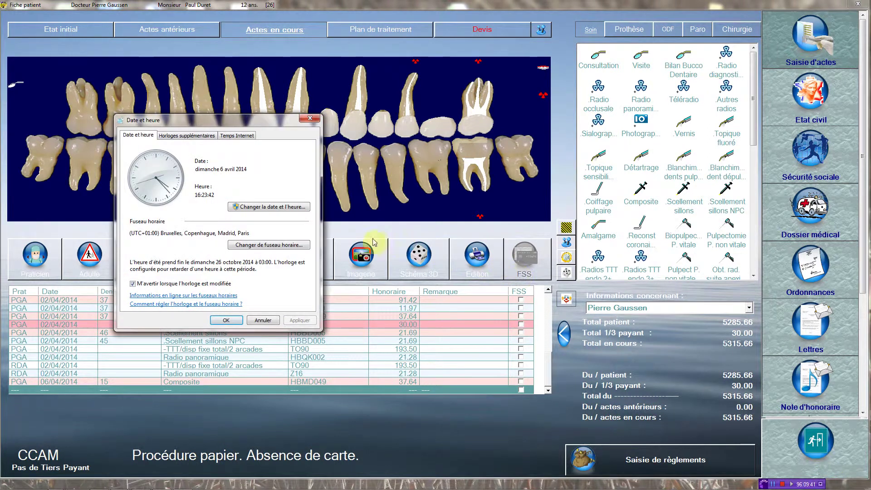
left_click(274, 207)
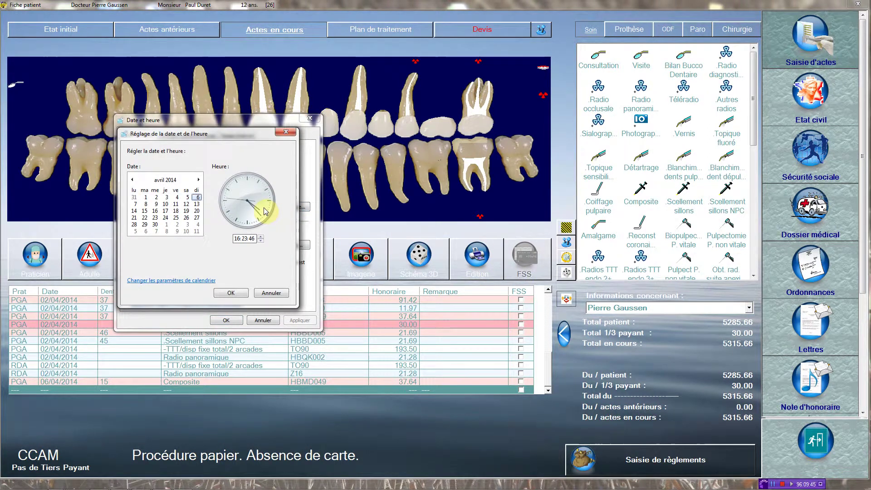
left_click(157, 198)
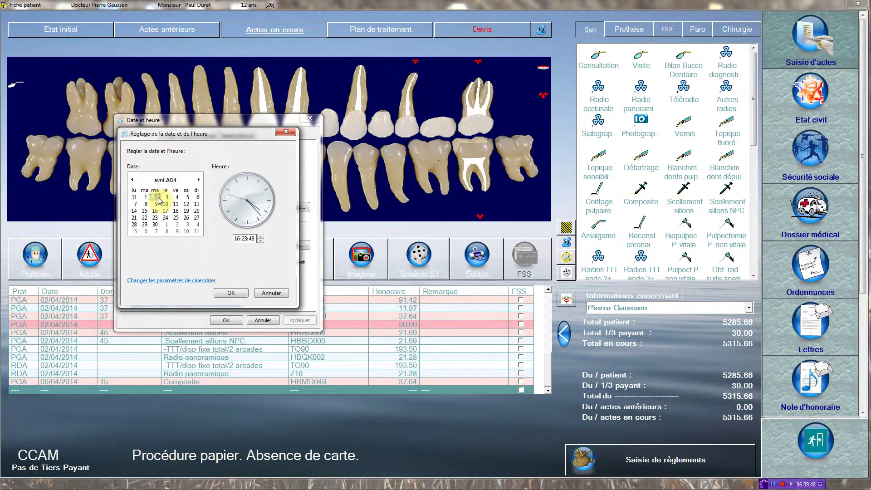
left_click(245, 292)
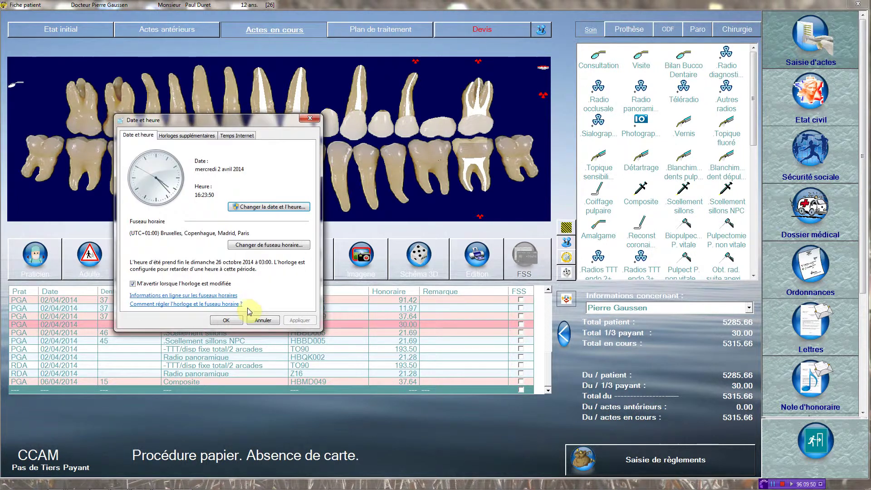
left_click(229, 319)
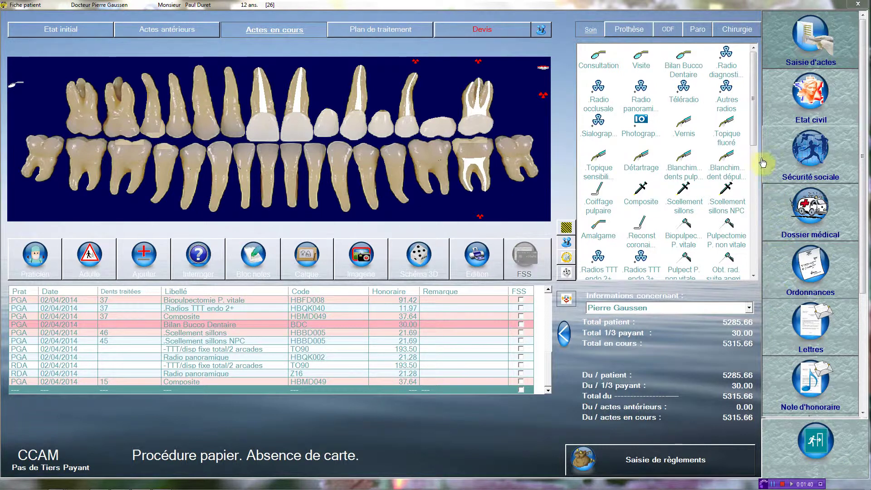
- Add Extractions simples of two permanent teeth (HBGD043) on 48 and 47, declining to record them as following the BBD
left_click_drag(754, 137, 753, 187)
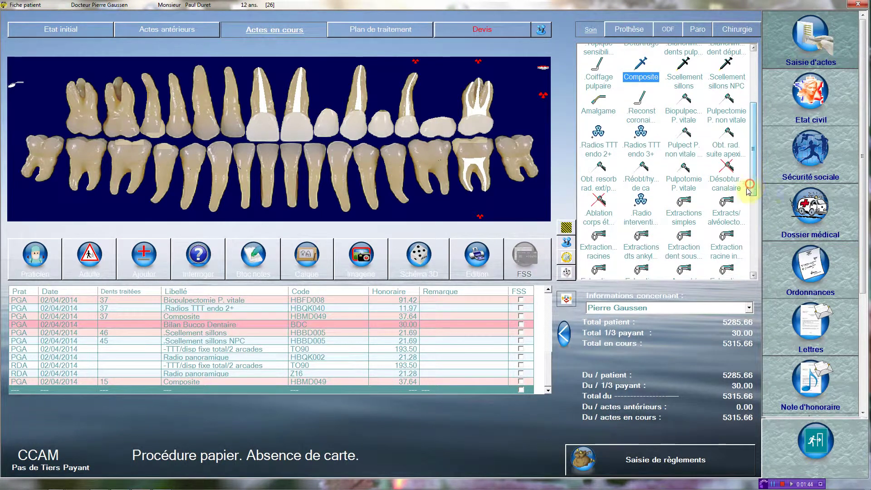
left_click(683, 204)
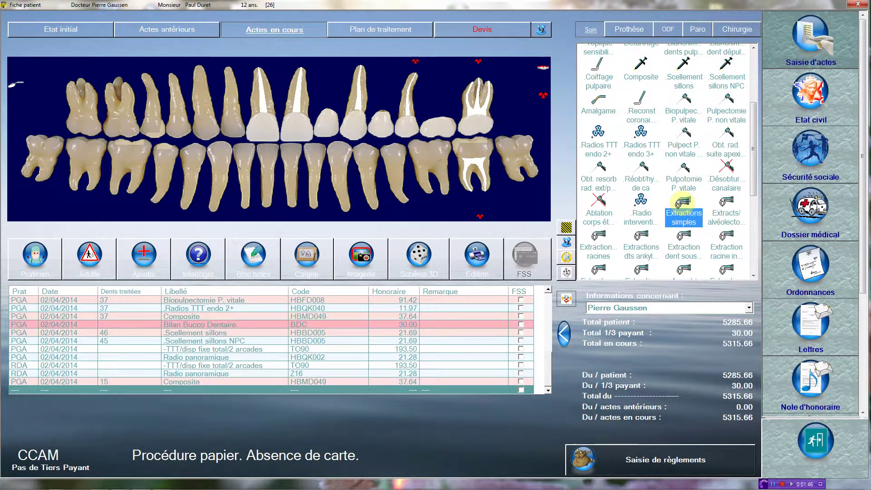
left_click(47, 144)
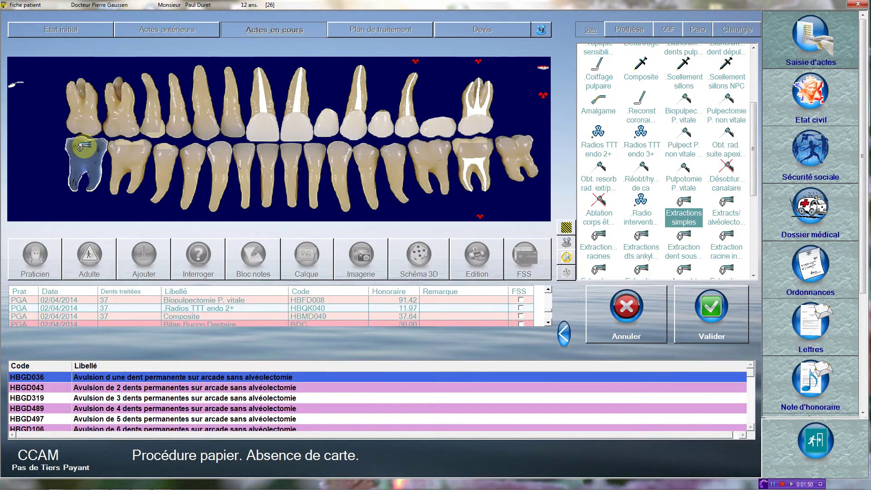
left_click(710, 312)
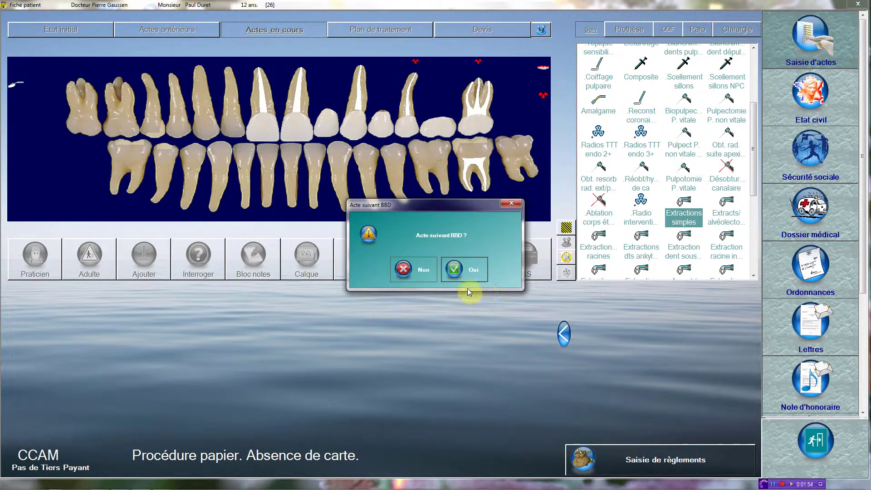
left_click(418, 270)
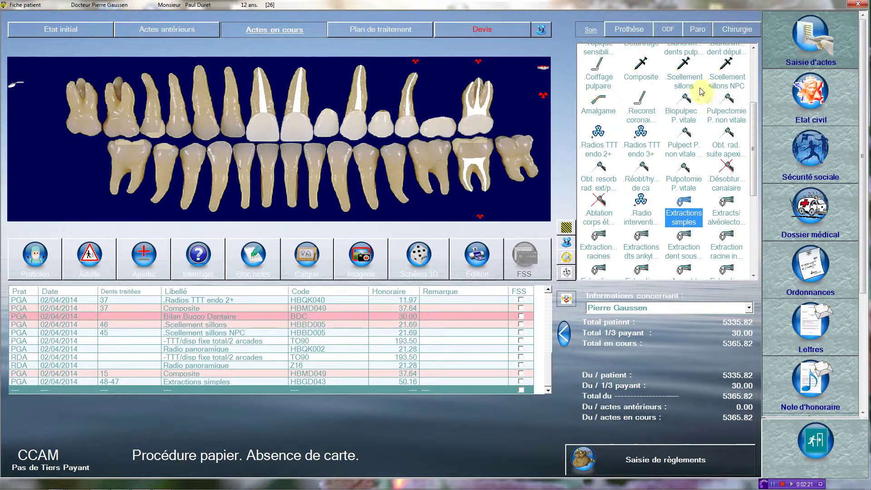
- Add a Scellement sillons on three teeth (HBBD007) for 16, 17 and 36, declining to record it as following the BBD
left_click(684, 66)
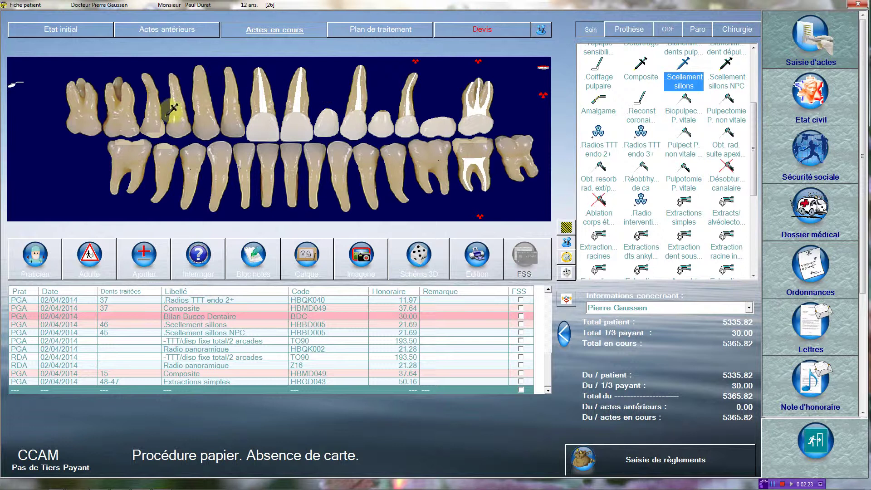
left_click(124, 129)
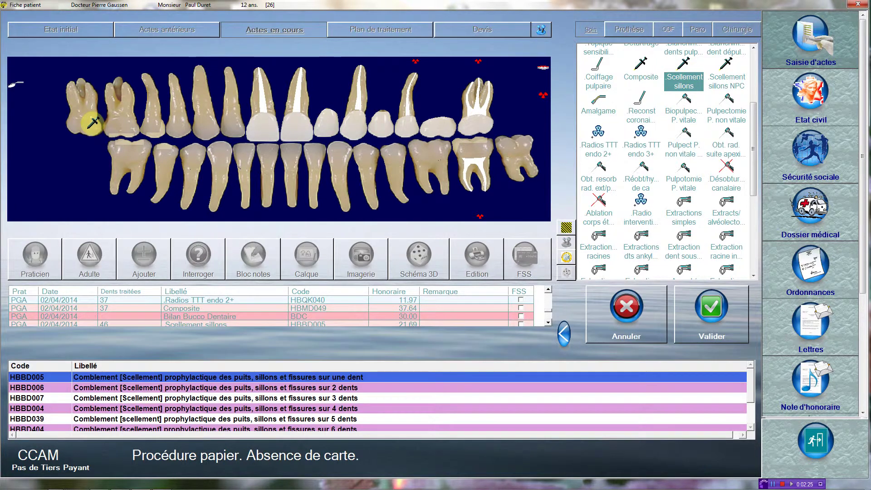
left_click(430, 141)
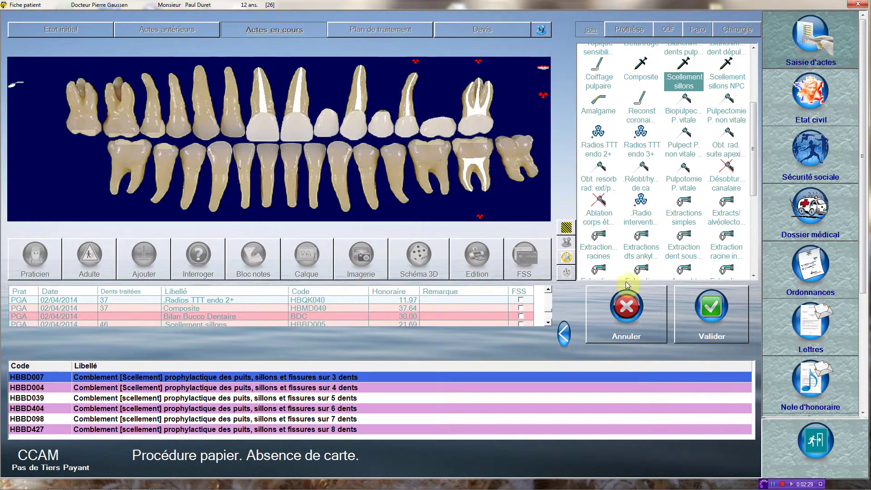
left_click(700, 316)
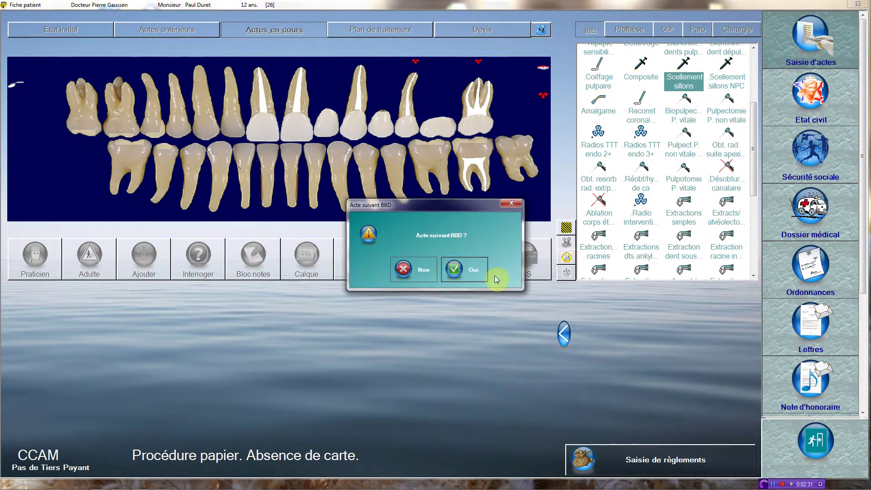
left_click(423, 271)
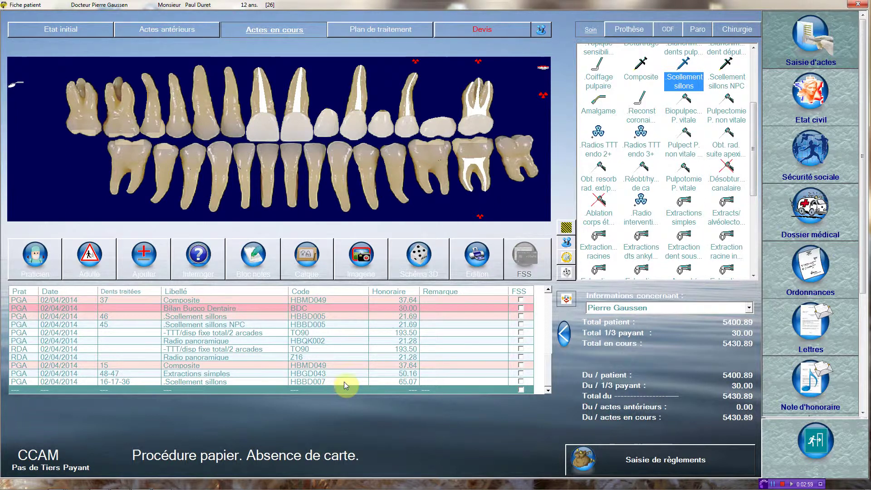
- Add Extractions simples of four permanent teeth (HBGD489) on 42, 41, 31 and 32
left_click(687, 205)
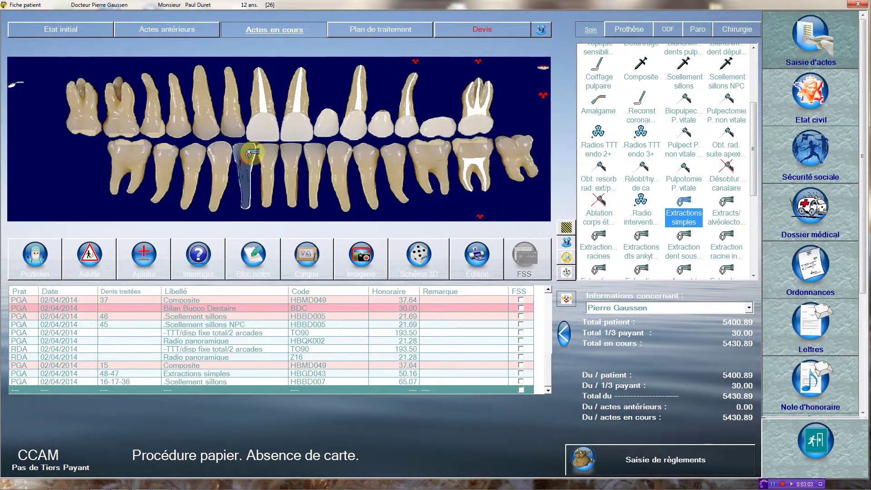
left_click_drag(248, 157, 314, 157)
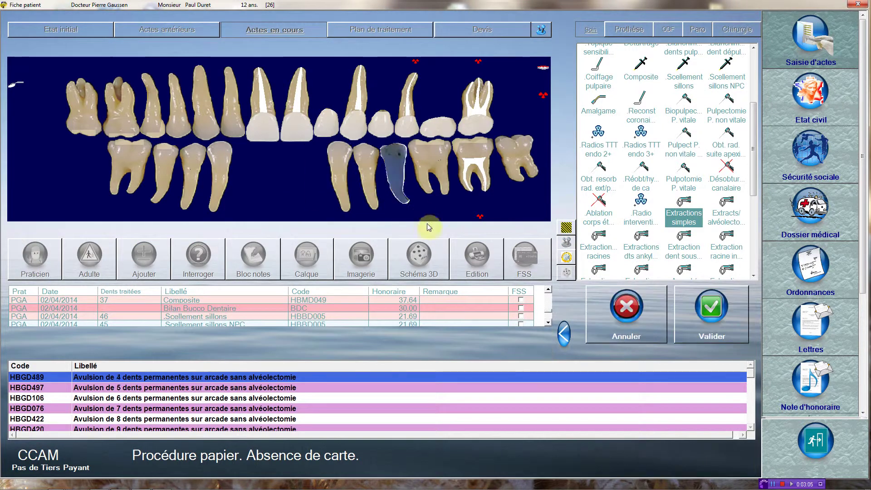
left_click(713, 306)
left_click(464, 277)
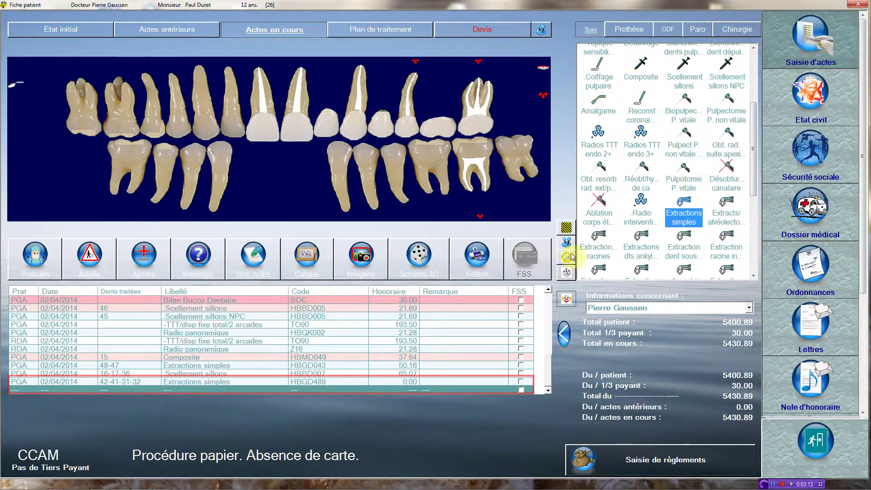
- Add a four-tooth Appareil résine prosthesis (HBLD476) replacing 42, 41, 31 and 32
left_click(648, 32)
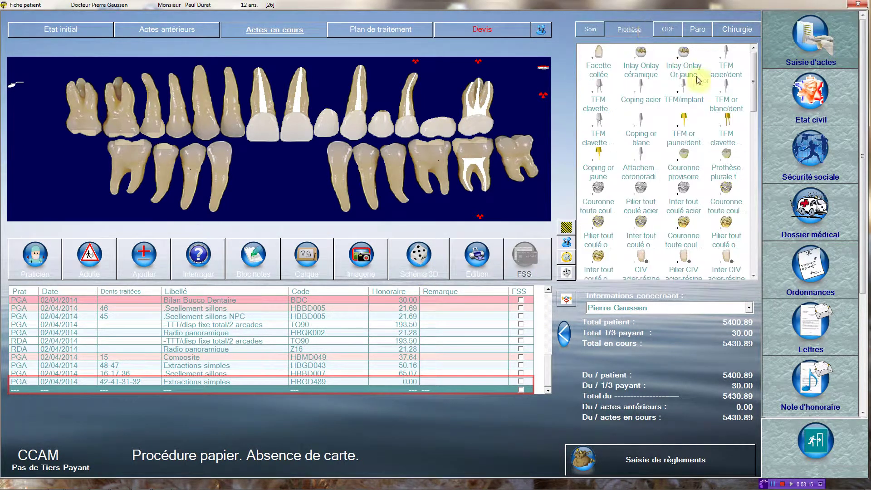
left_click_drag(753, 107, 736, 214)
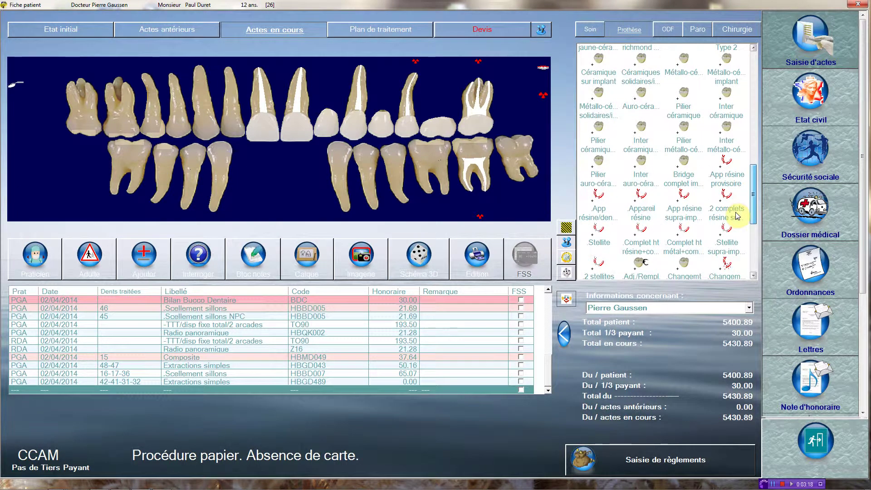
left_click(638, 195)
left_click_drag(639, 195, 322, 145)
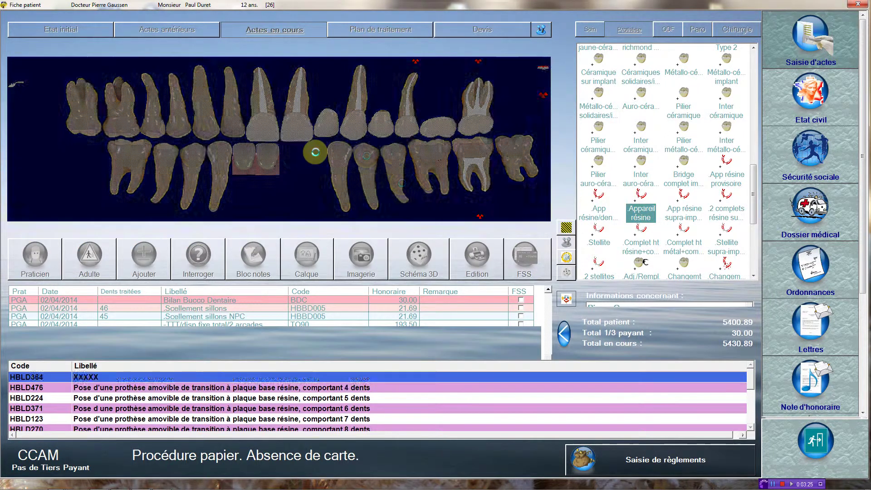
left_click(725, 319)
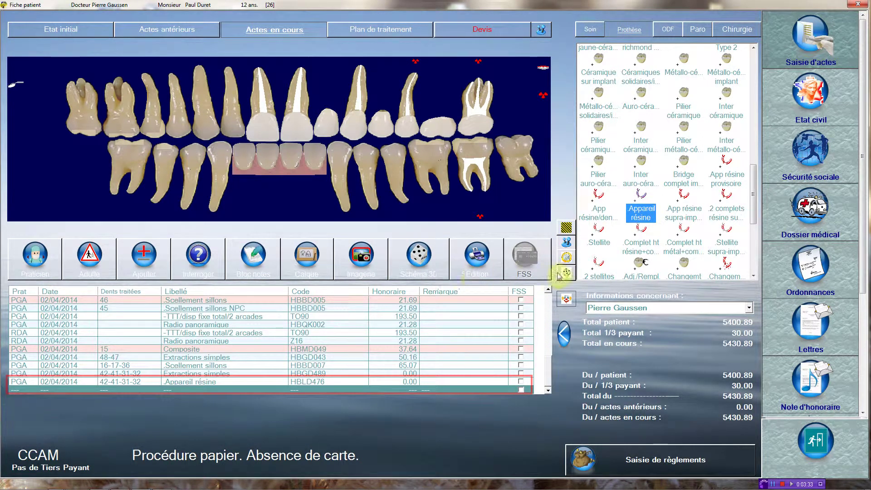
- Add Extractions simples of two permanent teeth (HBGD043) on 44 and 34, declining to record them as following the BBD
left_click(591, 31)
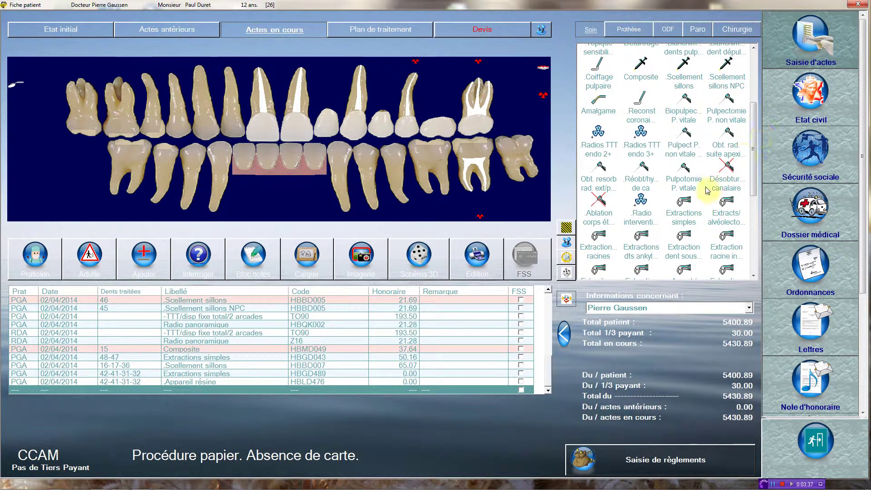
left_click(684, 205)
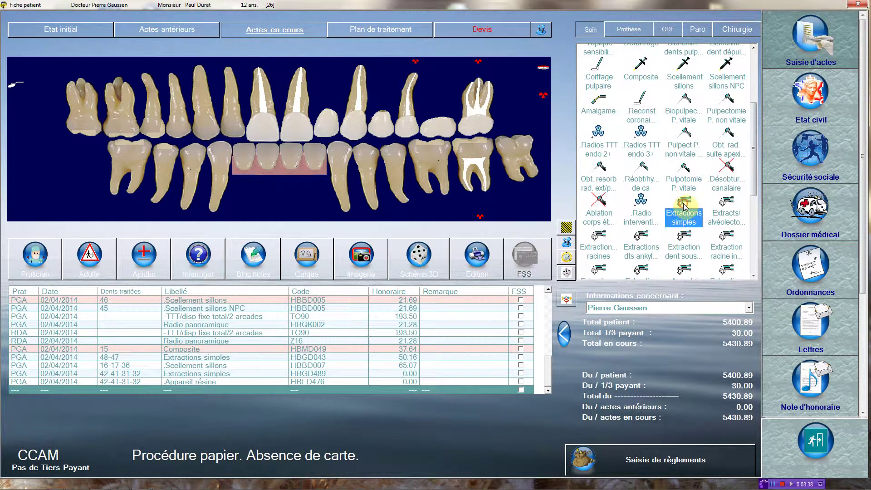
left_click(195, 159)
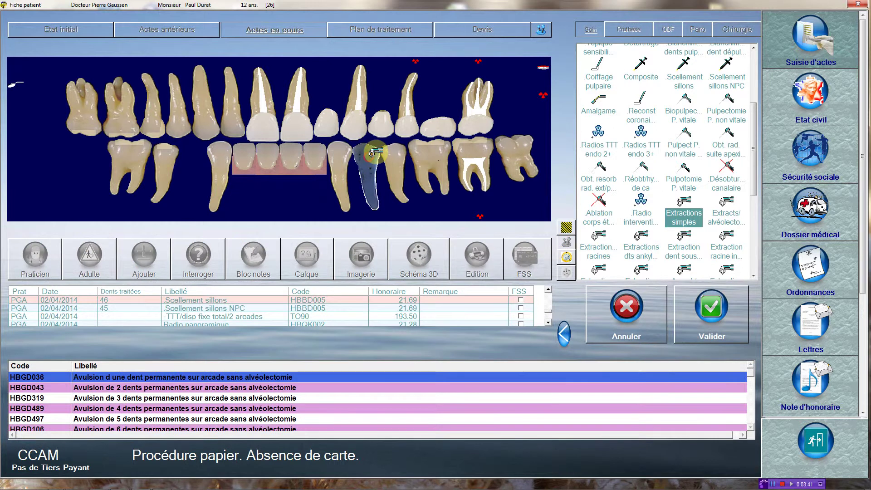
left_click(376, 163)
left_click(720, 316)
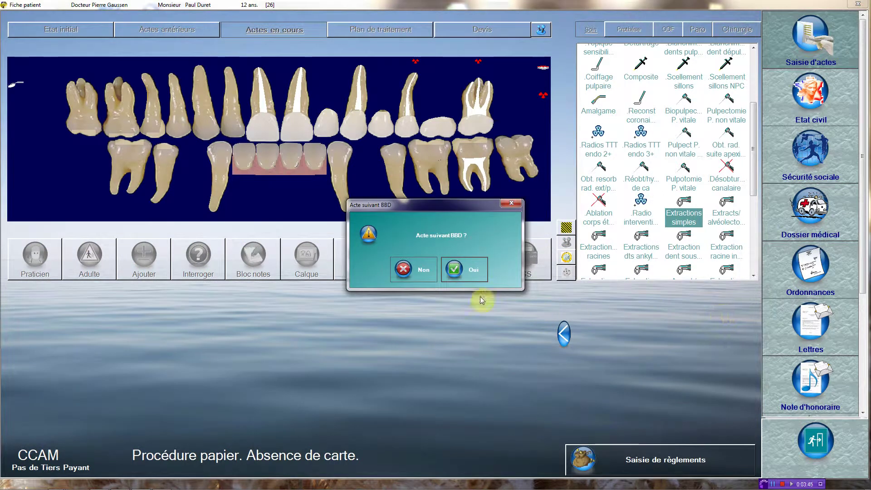
left_click(404, 268)
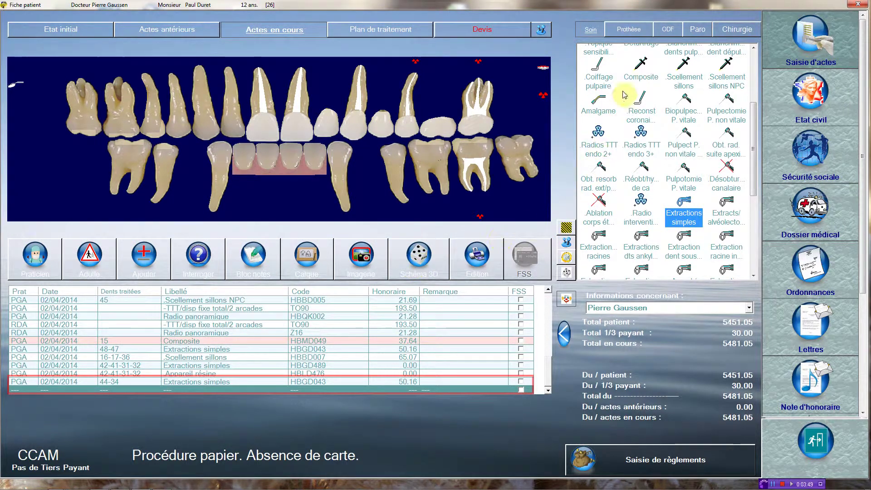
- Add a two-element Adj./Rempl. élém./App résine act (HBMD114) on 44 and 34, and close the patient record
left_click(642, 33)
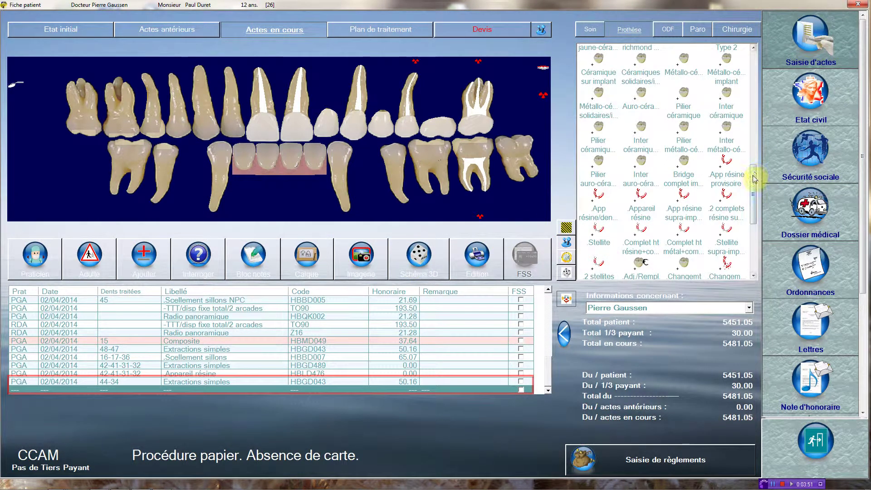
left_click_drag(752, 187, 752, 210)
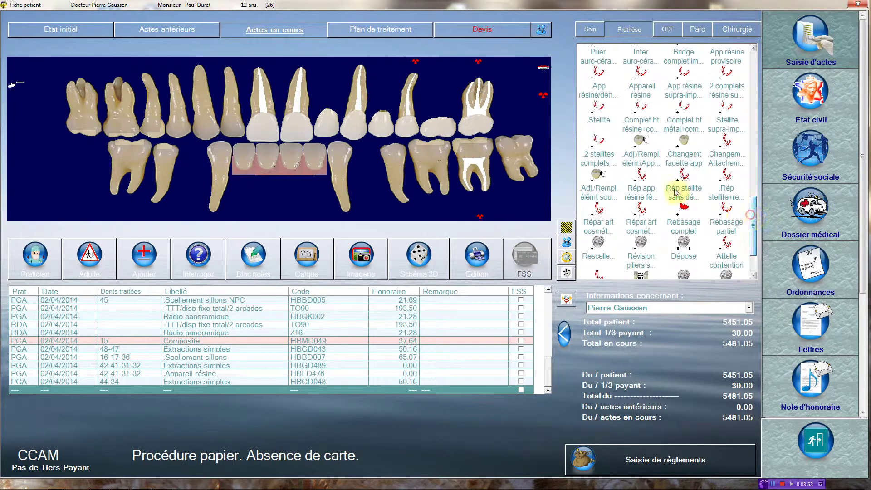
left_click(640, 141)
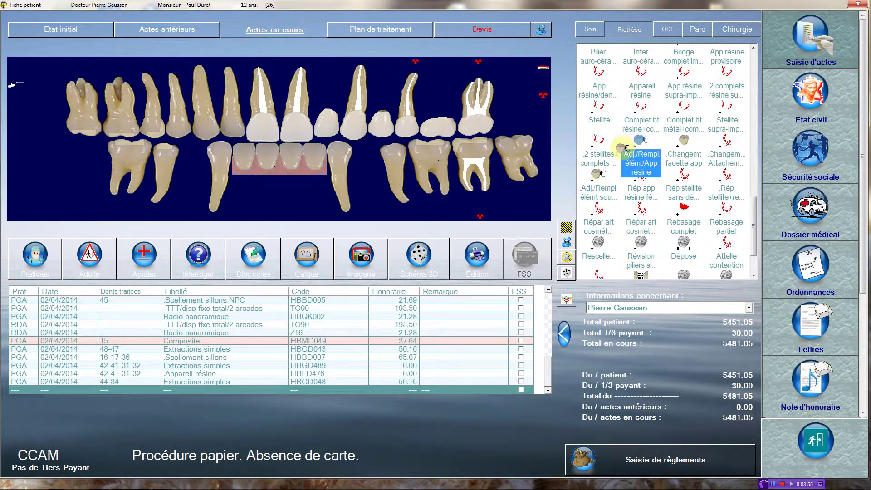
left_click(185, 162)
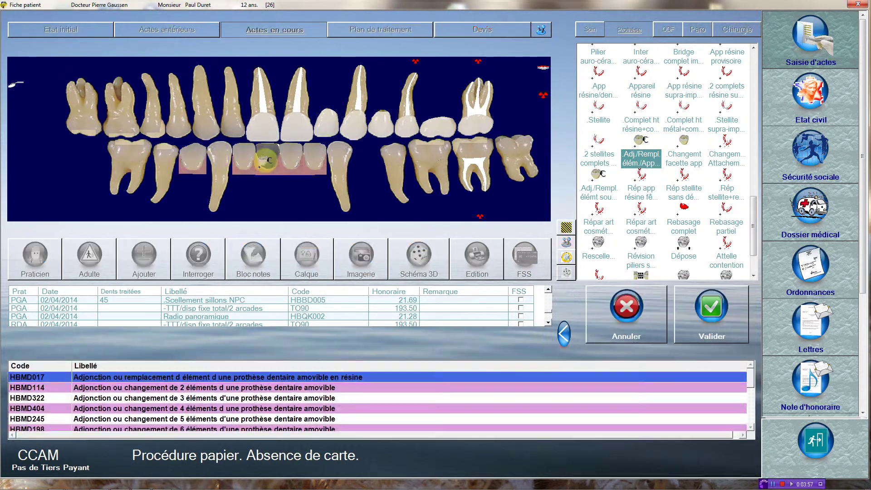
left_click(365, 155)
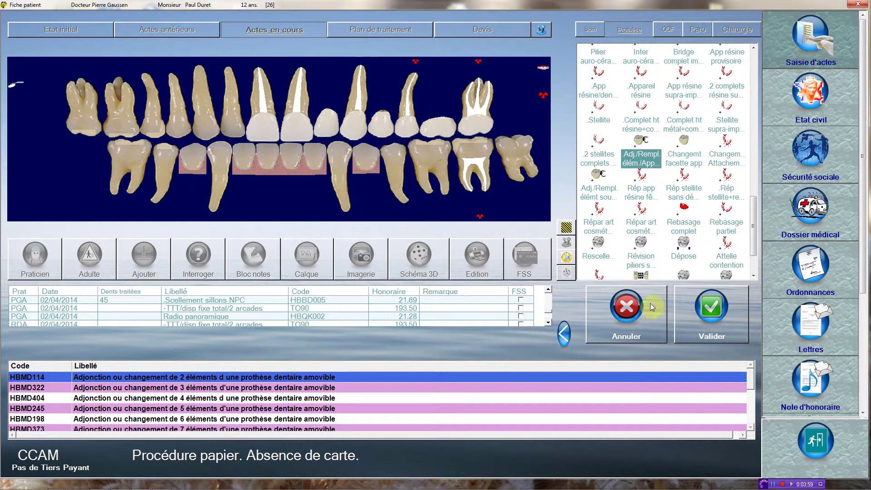
left_click(710, 313)
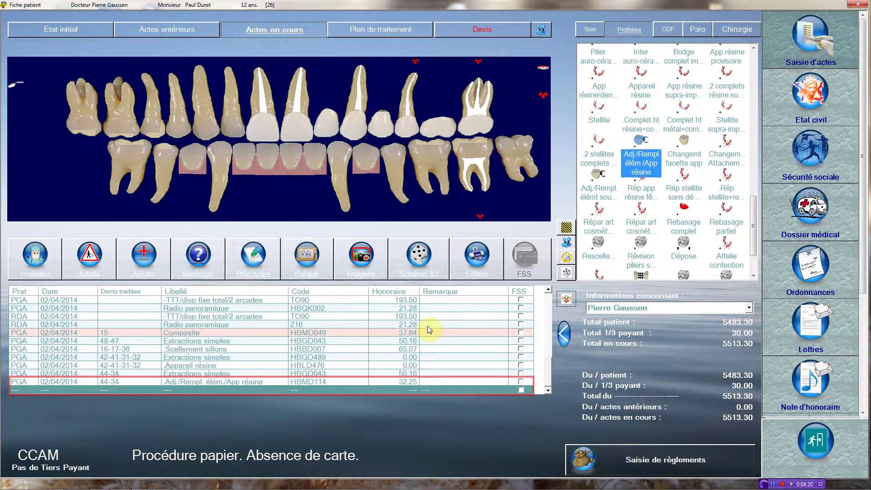
left_click(825, 447)
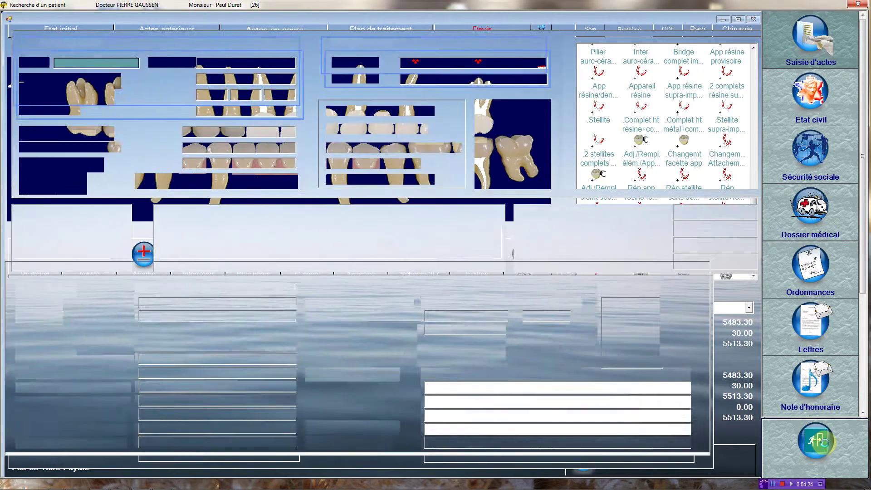